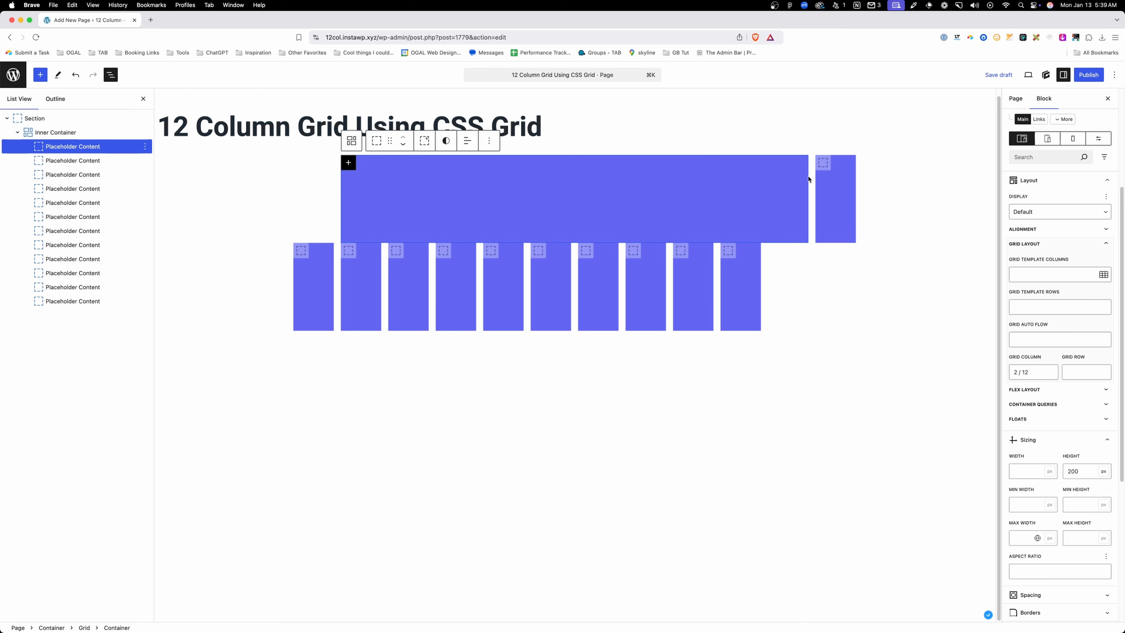
Select the narrow placeholder beside the wide one, and check in the Figma design which grid lines the subtitle text spans
click(832, 197)
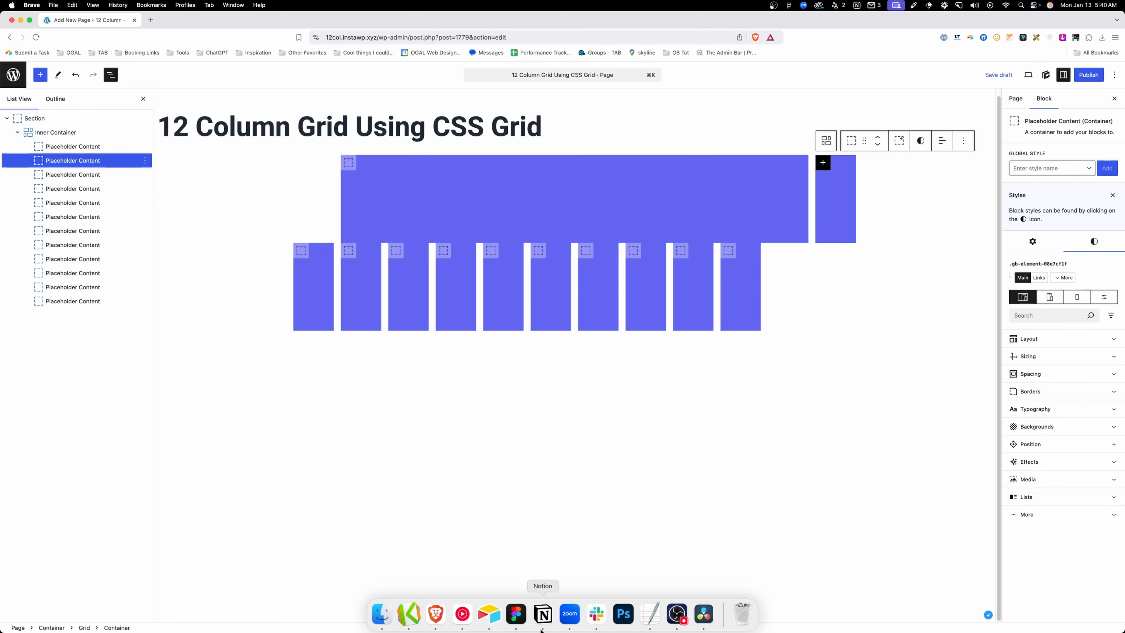
click(514, 616)
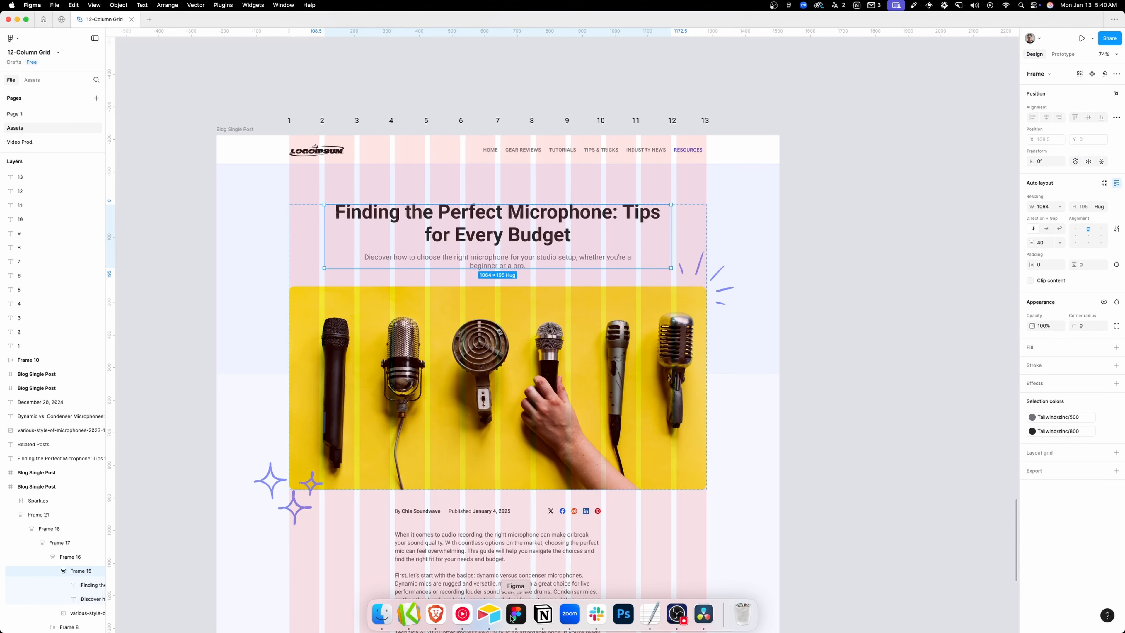
scroll(394, 228, down, 2)
click(393, 228)
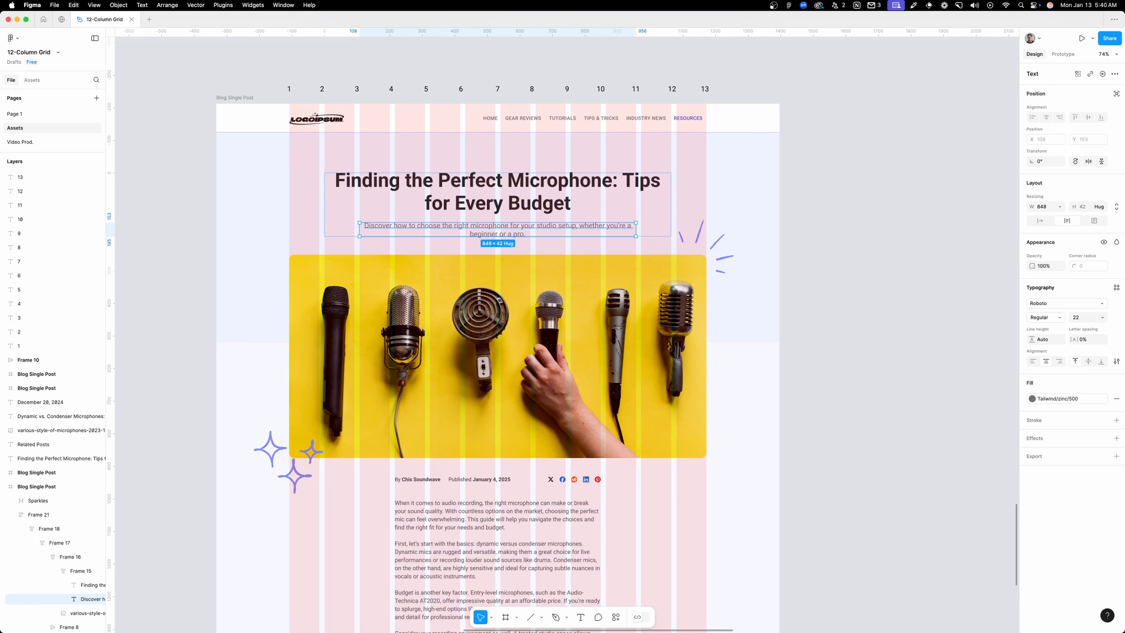
click(431, 618)
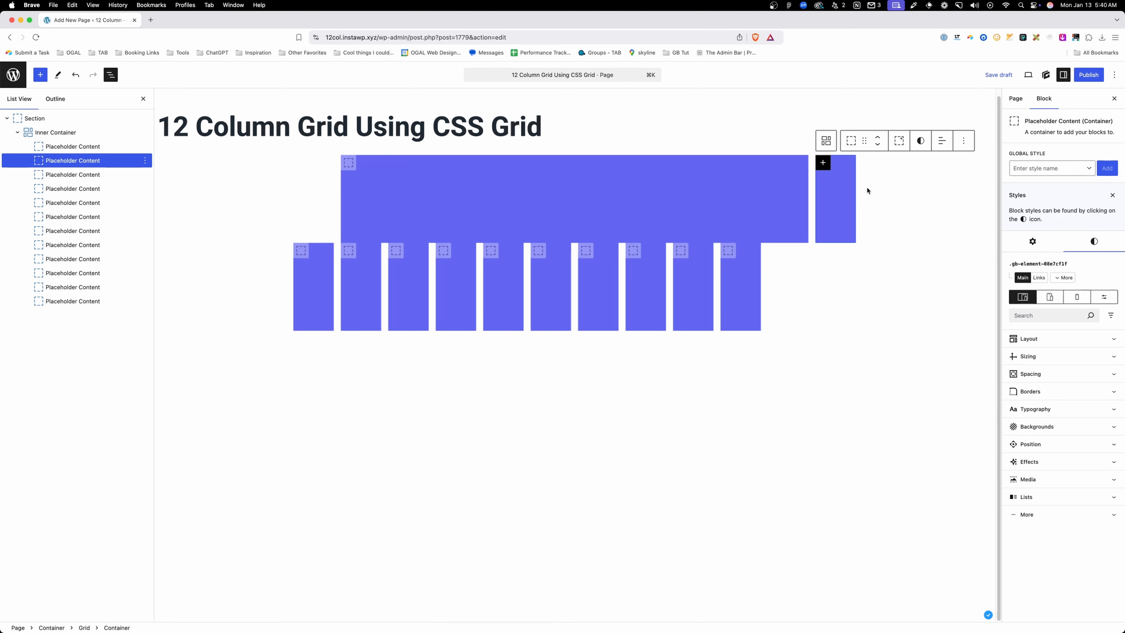
Set the second placeholder container's grid column to 3 / 11 in the WordPress editor
click(1029, 338)
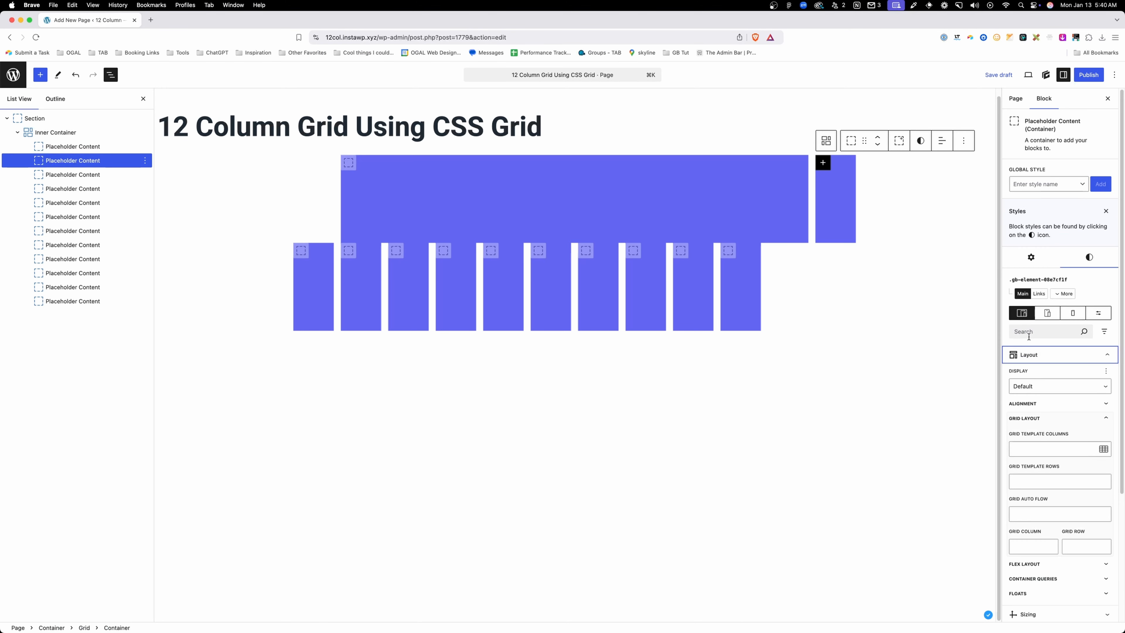
click(1025, 541)
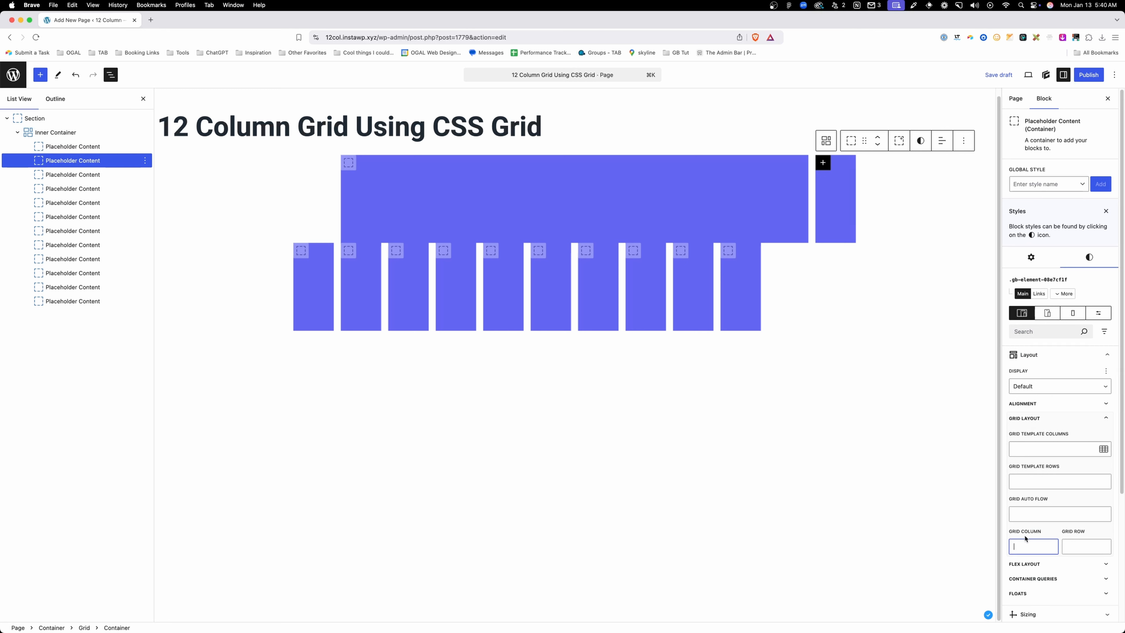
text(3 /)
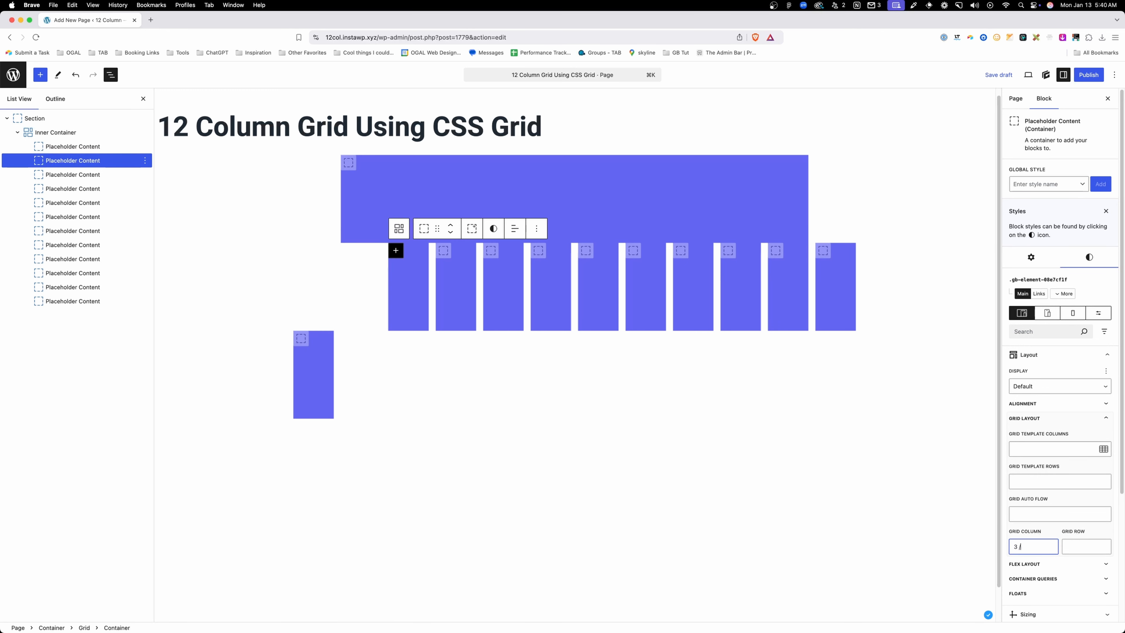
text( 11)
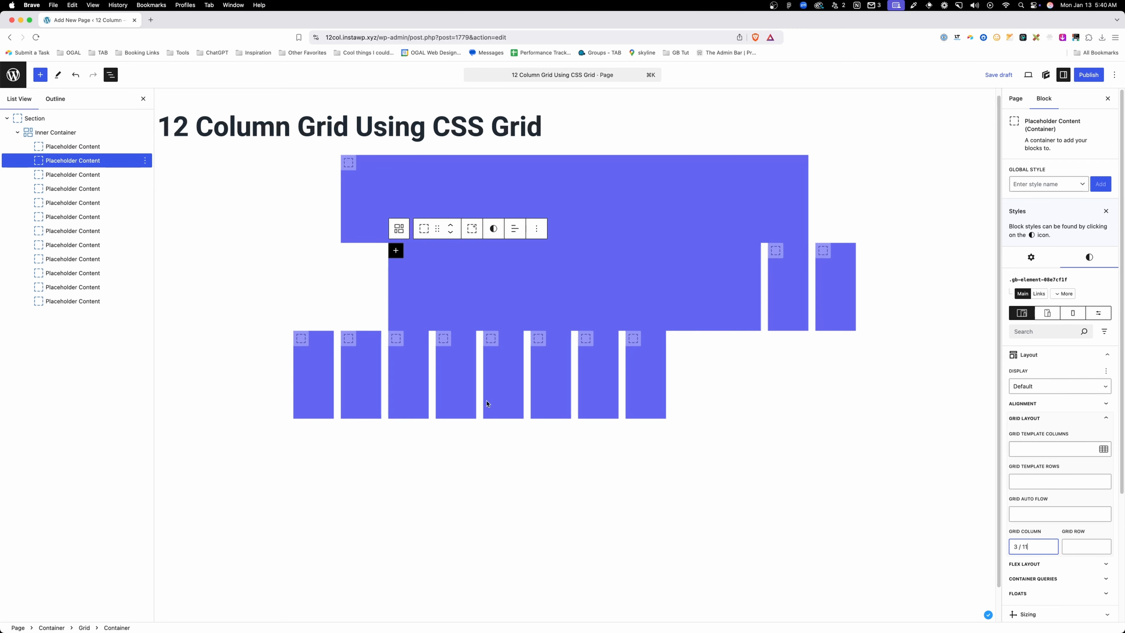
click(446, 287)
key(super+s)
Set the third placeholder container's grid column to 1 / 13 so it spans the full grid width
click(788, 270)
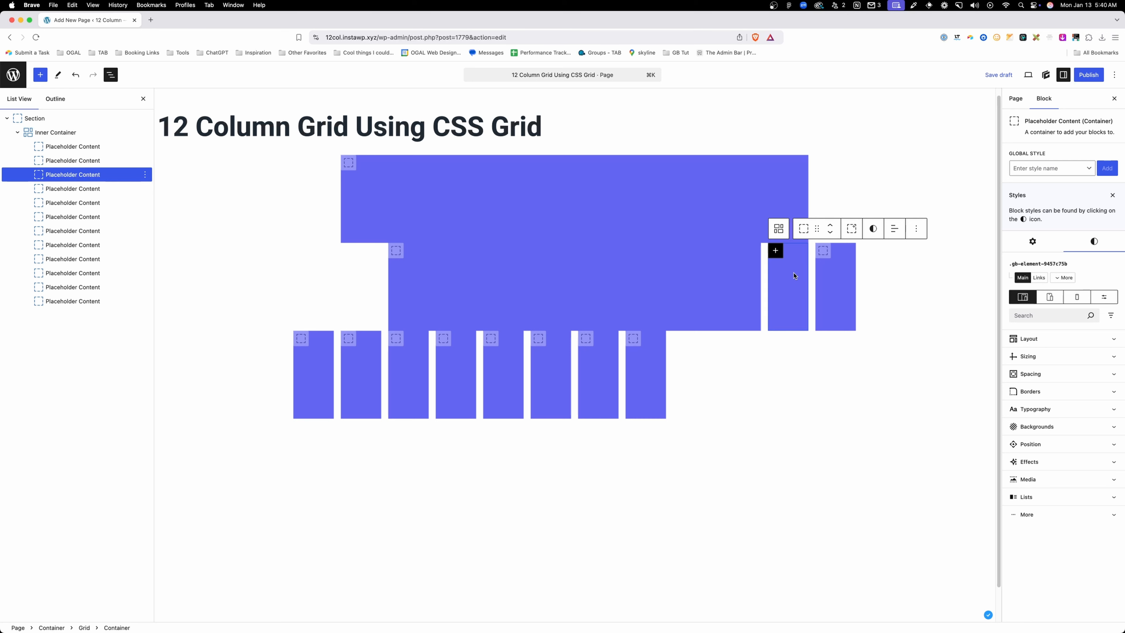
click(1041, 342)
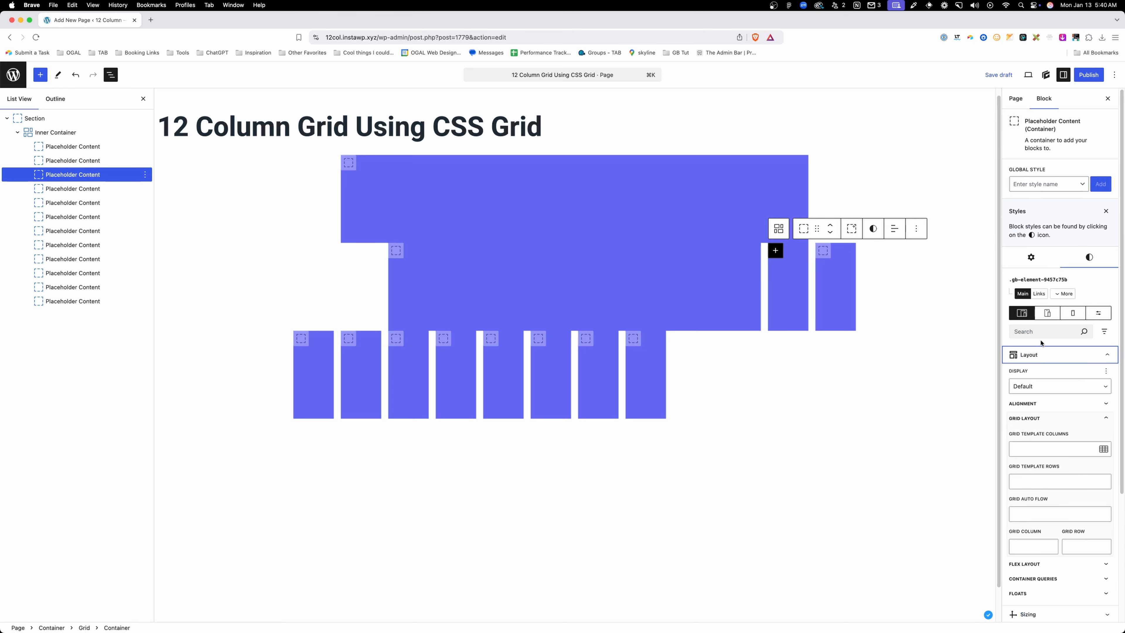
click(1028, 541)
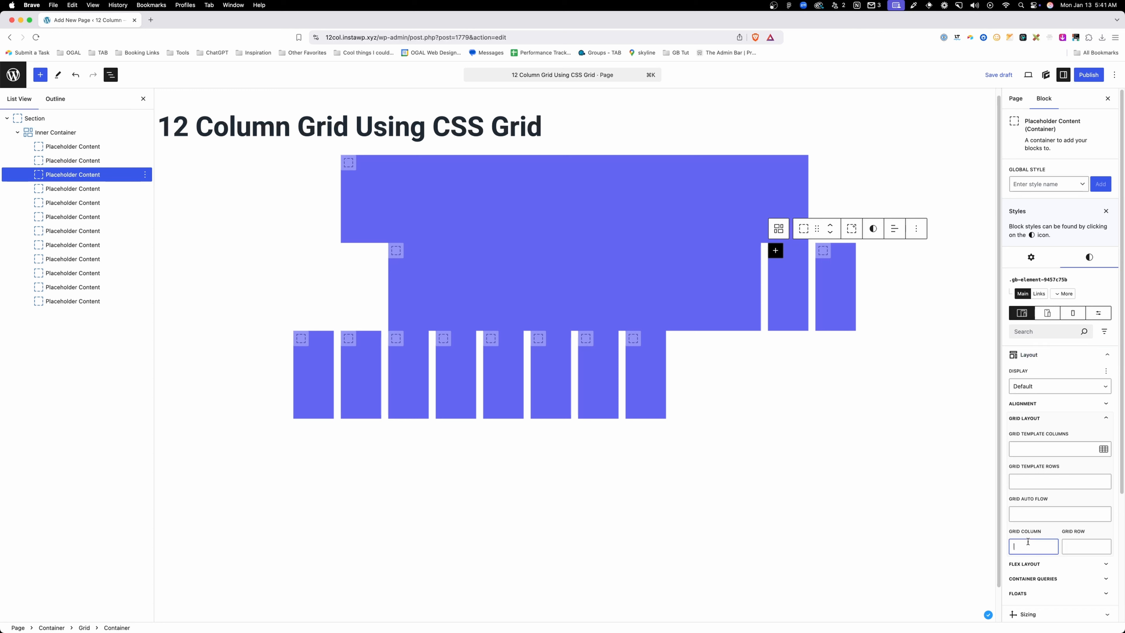
text(1 / )
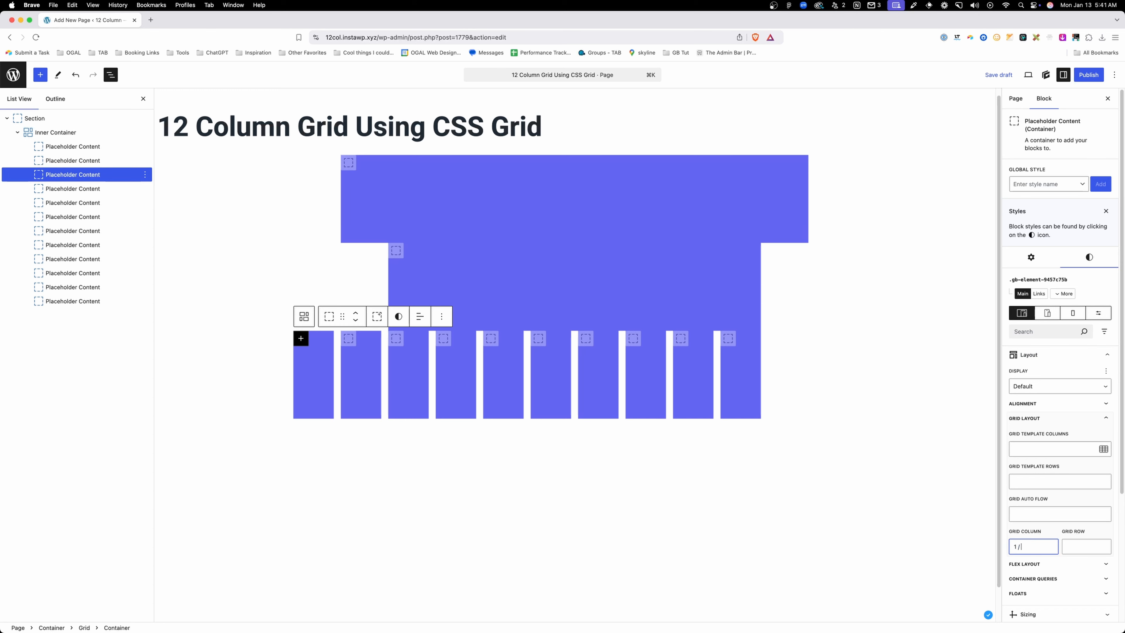
text(13)
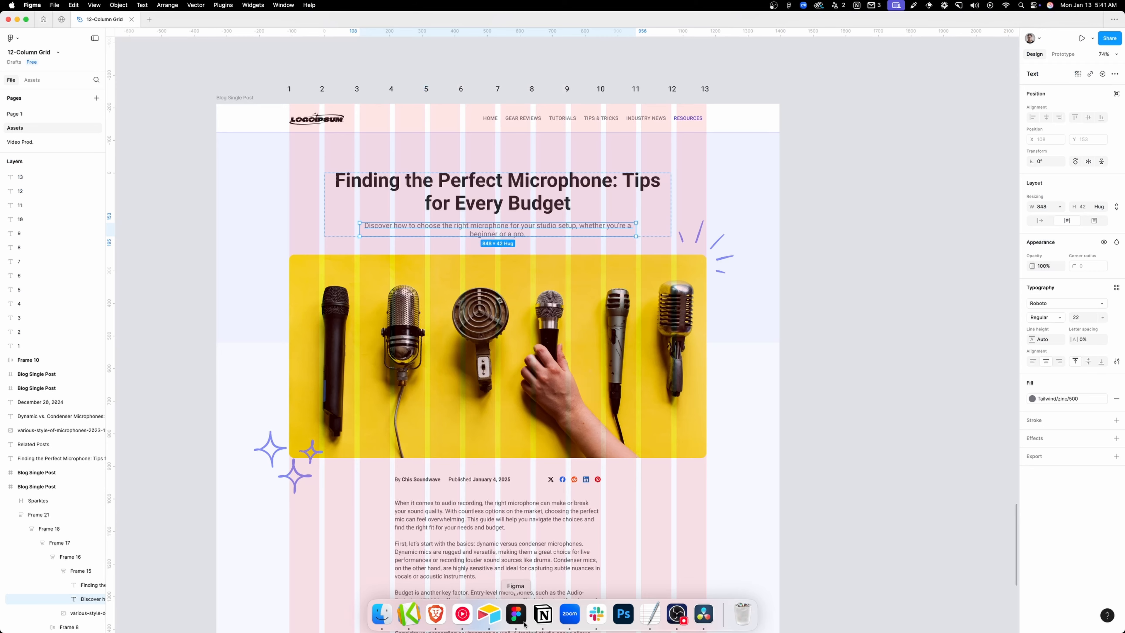
Switch to the Figma design and check which grid lines the article body text spans
click(535, 613)
scroll(477, 472, down, 3)
click(446, 398)
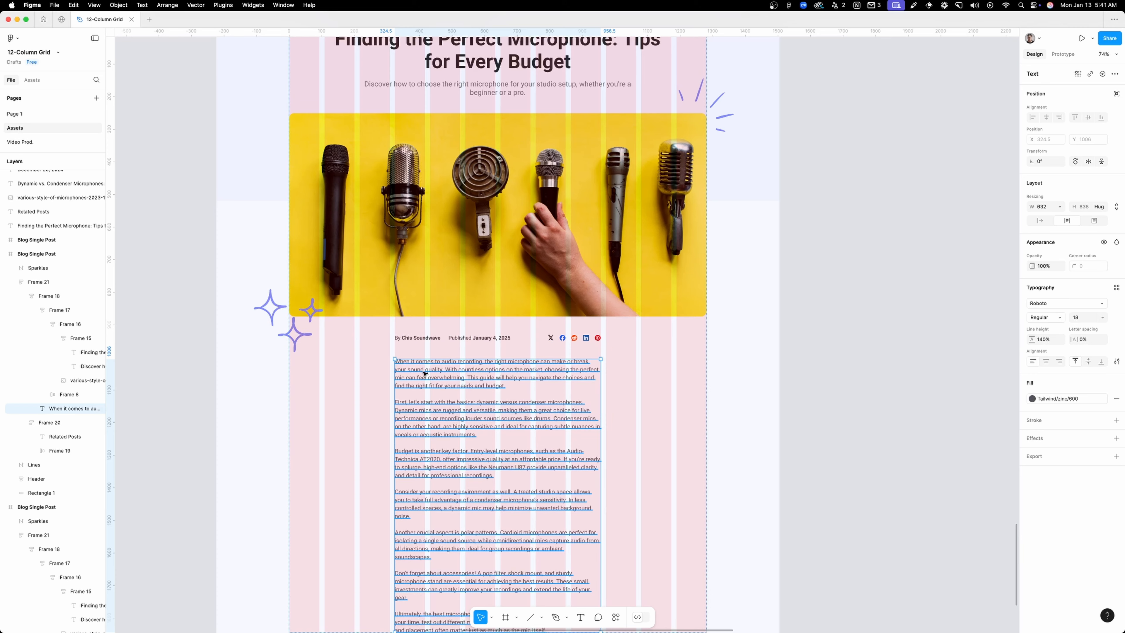
scroll(424, 373, up, 3)
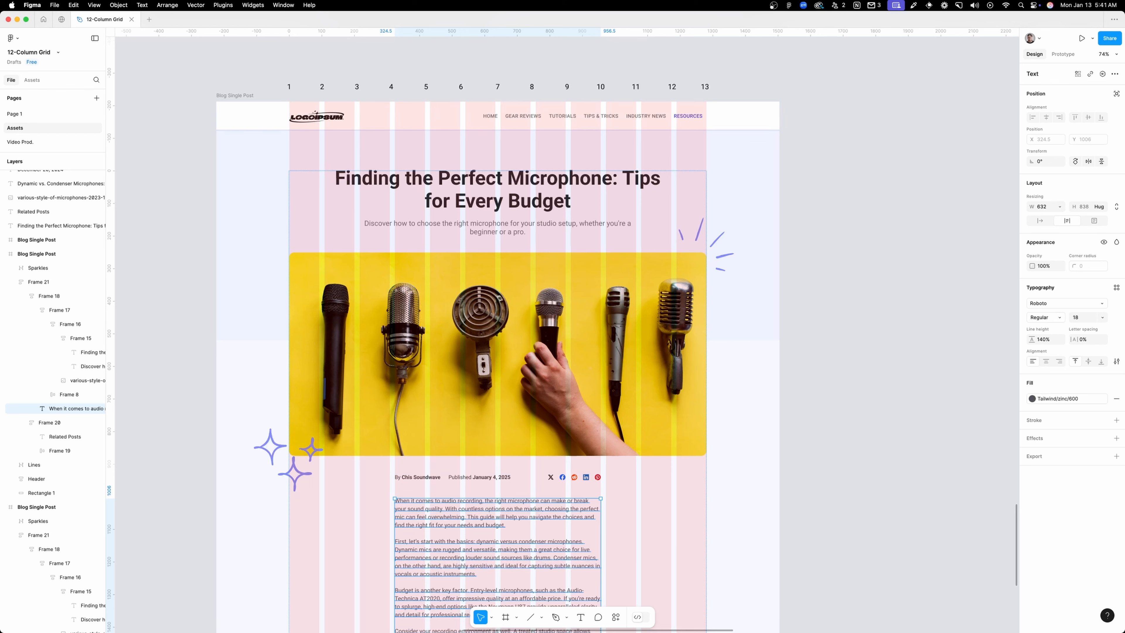
click(437, 617)
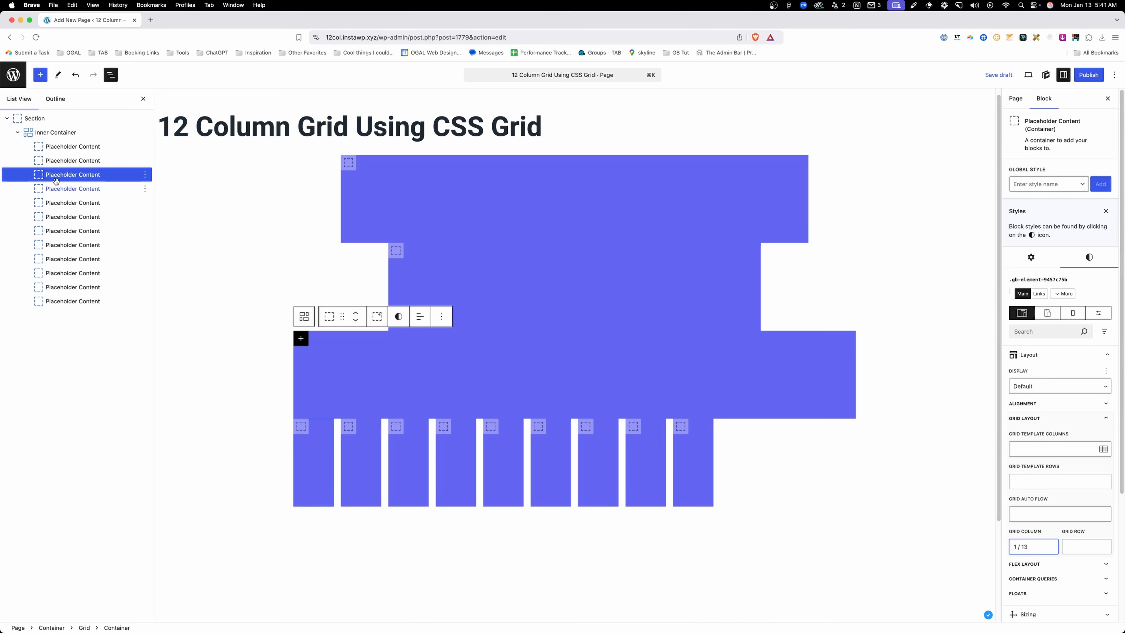
Set the grid column of the fourth and fifth placeholder containers together to 4 / 10 in the WordPress editor
click(311, 435)
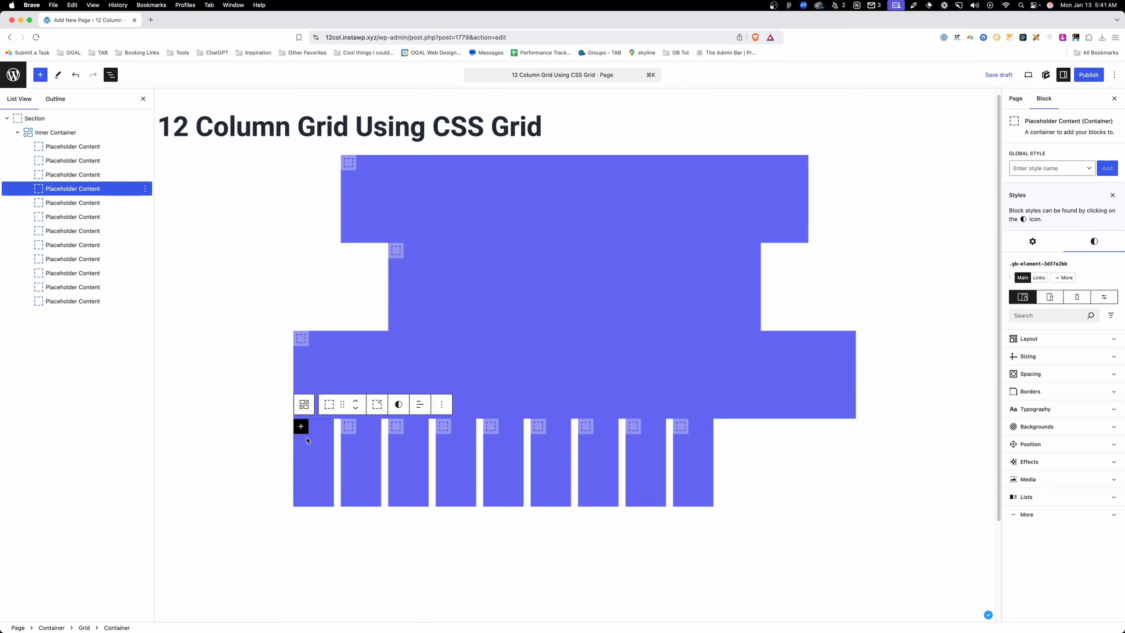
shift+click(91, 202)
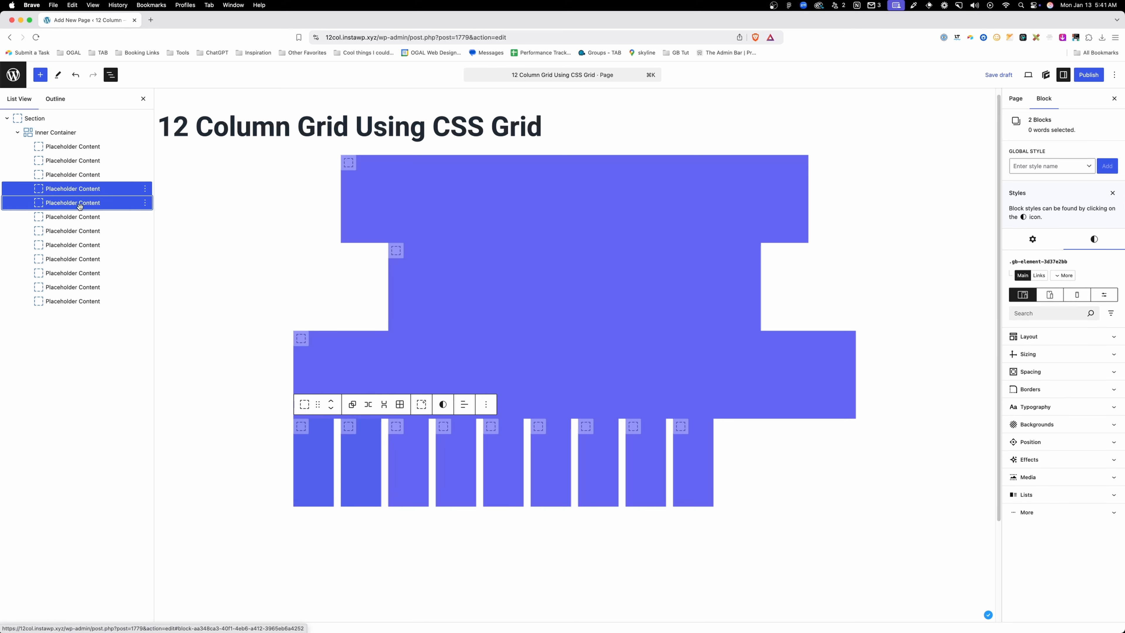
click(1022, 337)
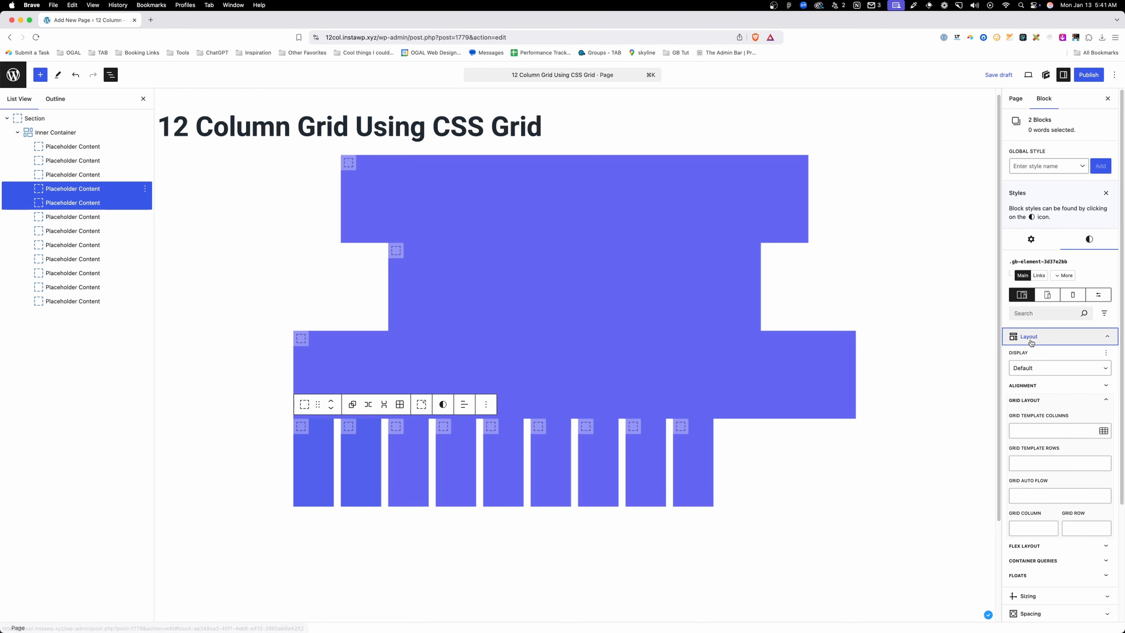
click(1032, 384)
click(1026, 389)
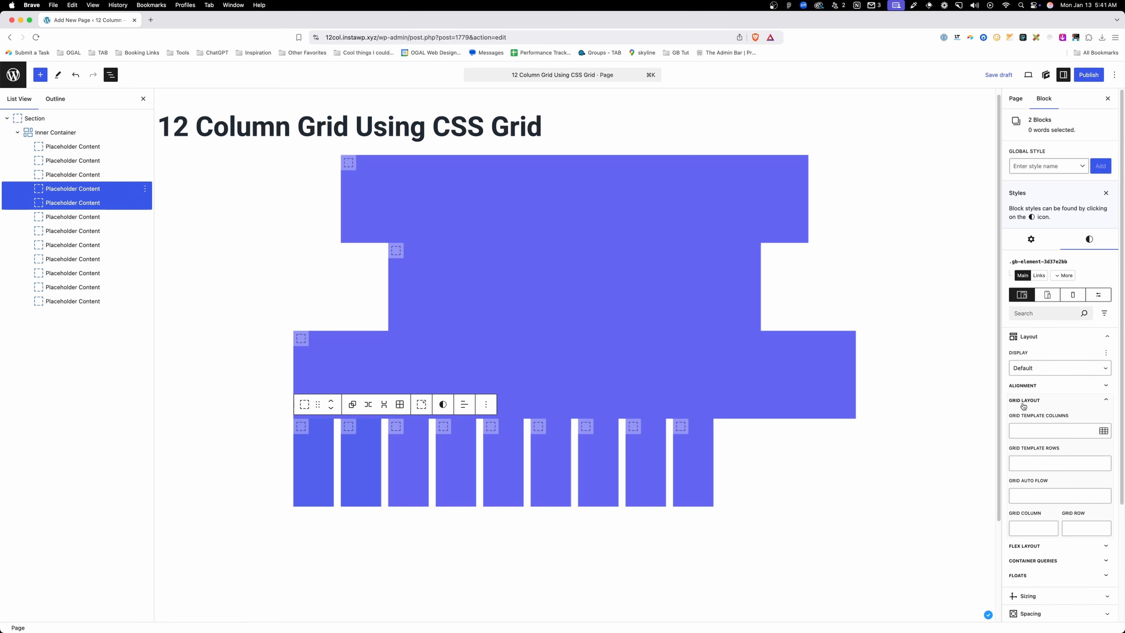
click(1032, 530)
text(4 / 10)
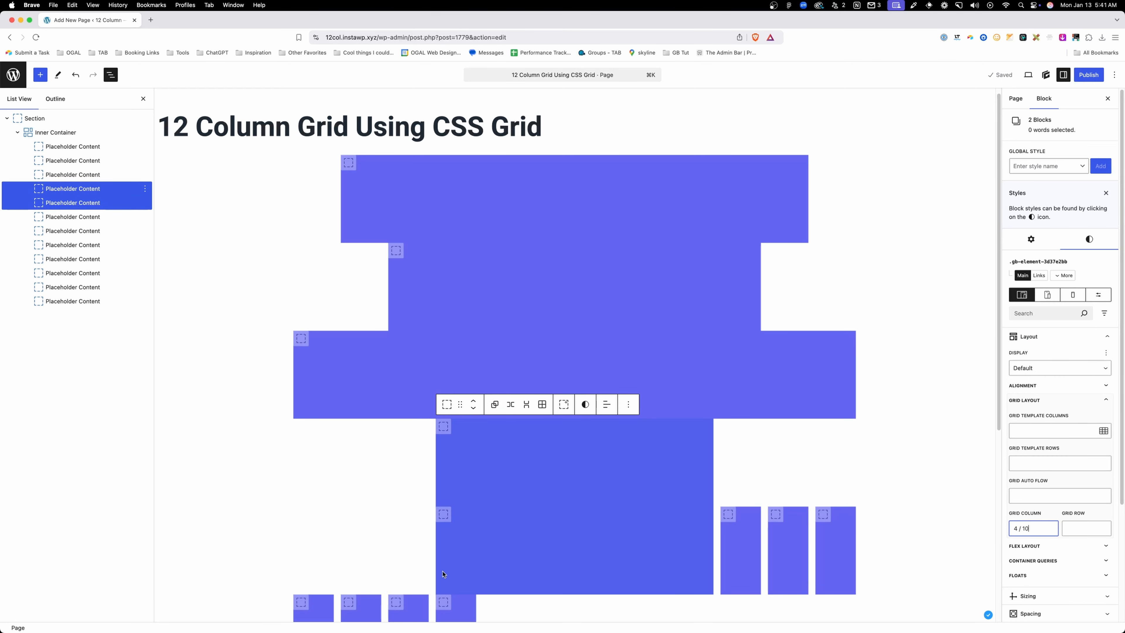
click(474, 501)
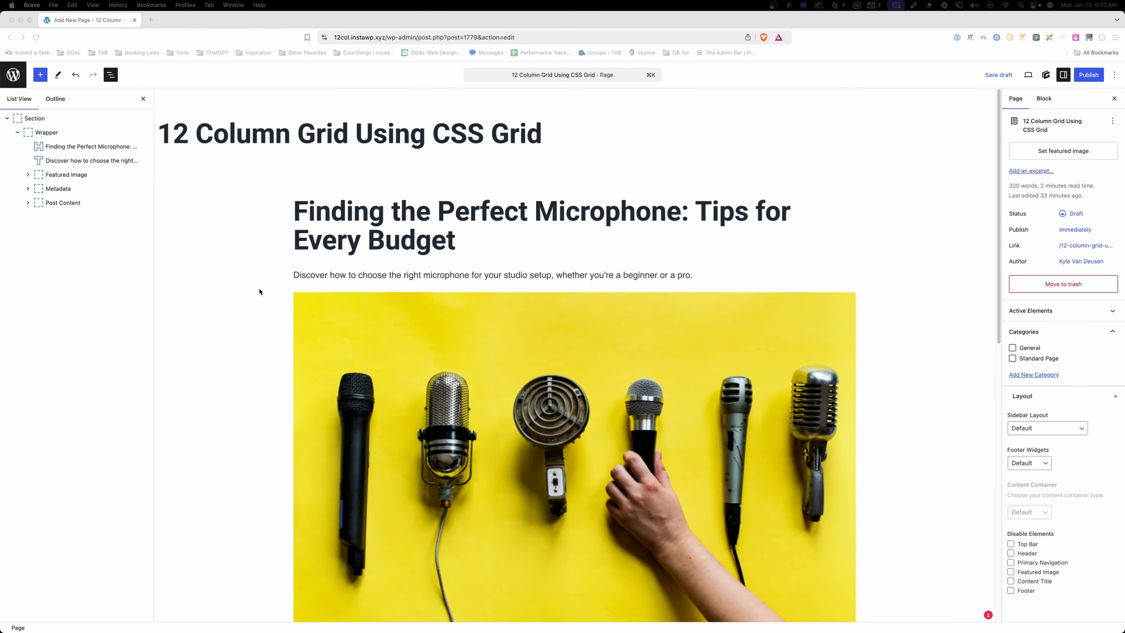
Review the blog post layout and set the Wrapper container's display to Grid
scroll(283, 271, down, 8)
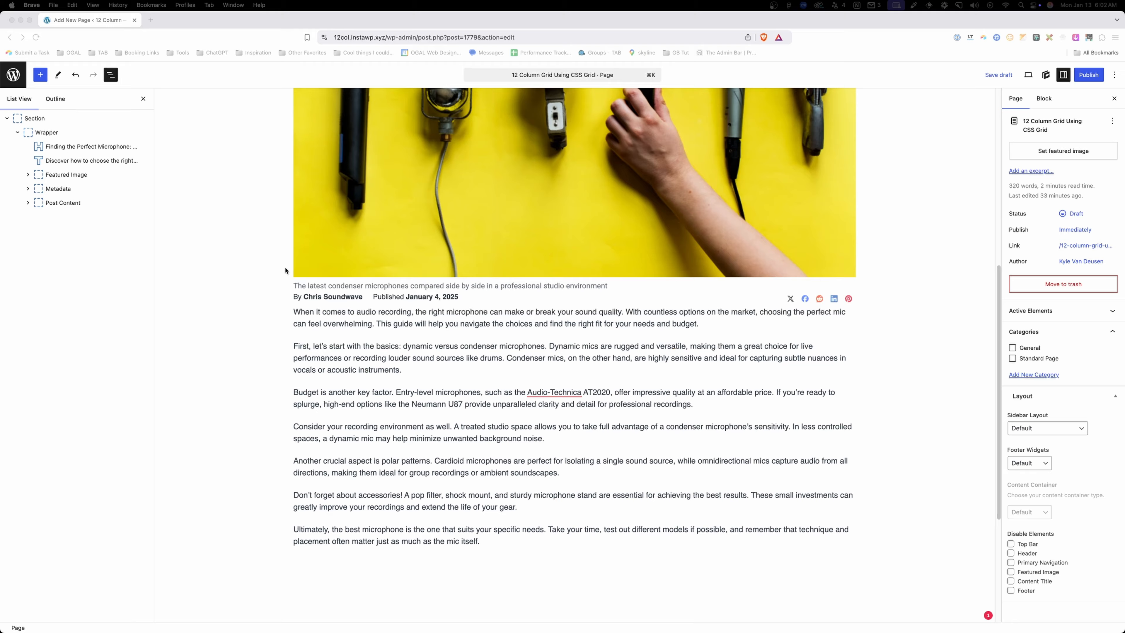
scroll(286, 271, up, 6)
scroll(285, 271, up, 3)
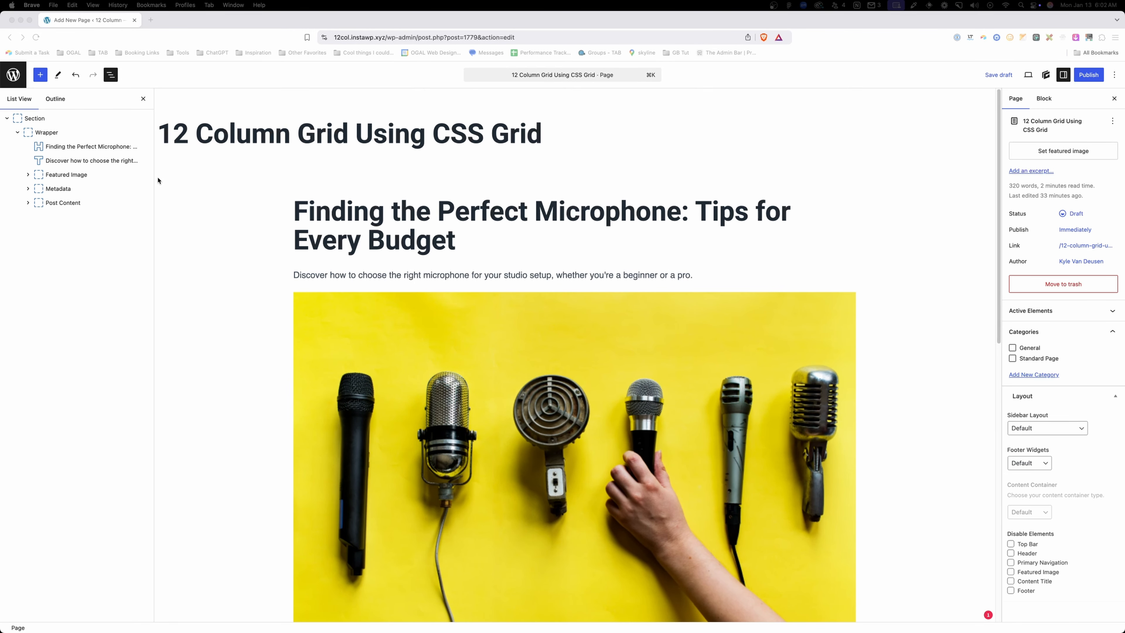
click(57, 132)
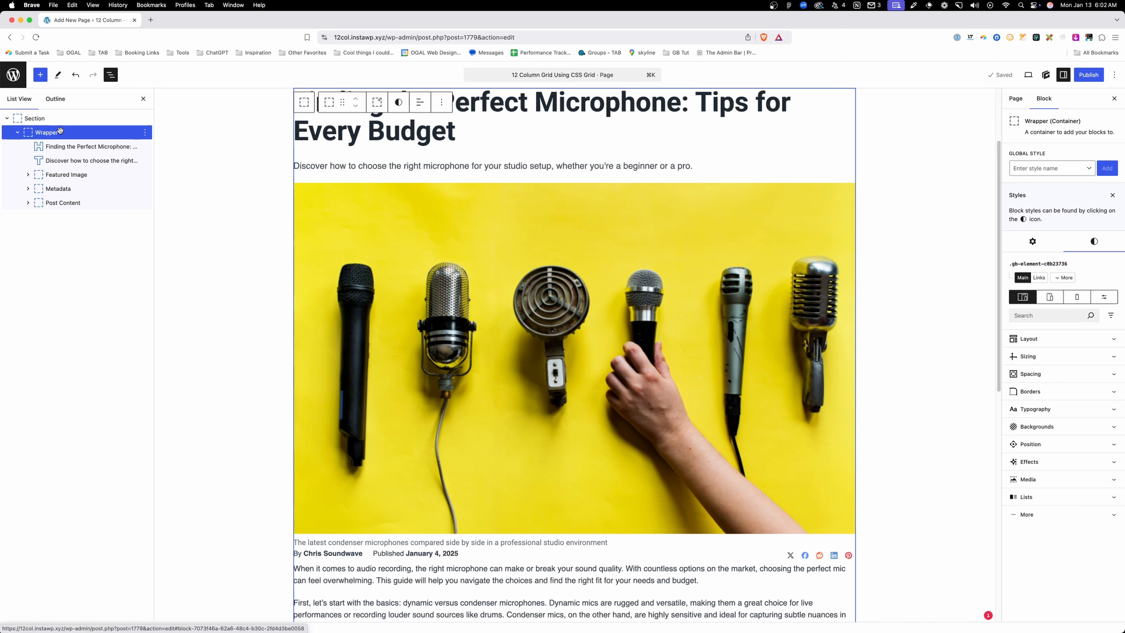
click(1029, 339)
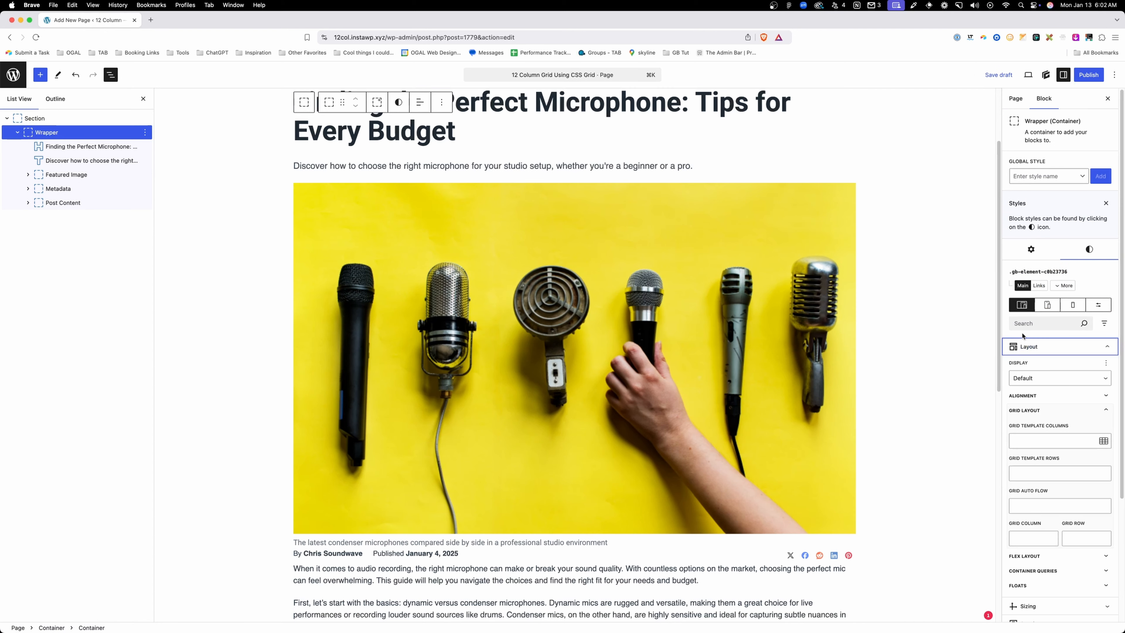
click(1024, 381)
click(1021, 427)
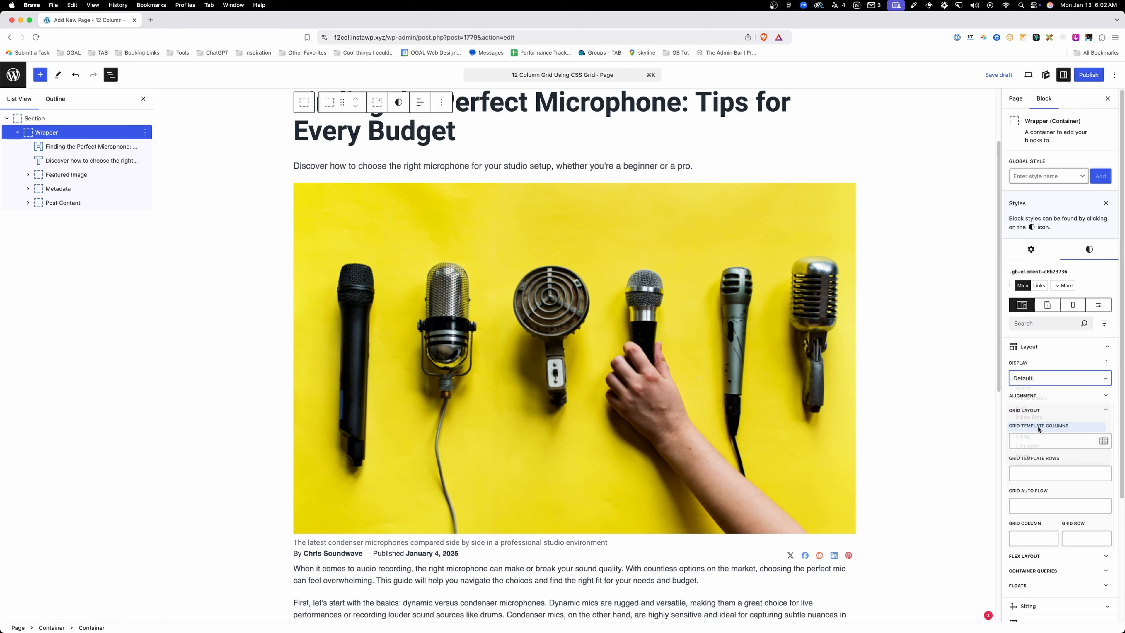
Give the Wrapper a 12-column grid template of repeat(12, minmax(0, 1fr)), starting from the six-column preset
click(1102, 440)
click(1090, 481)
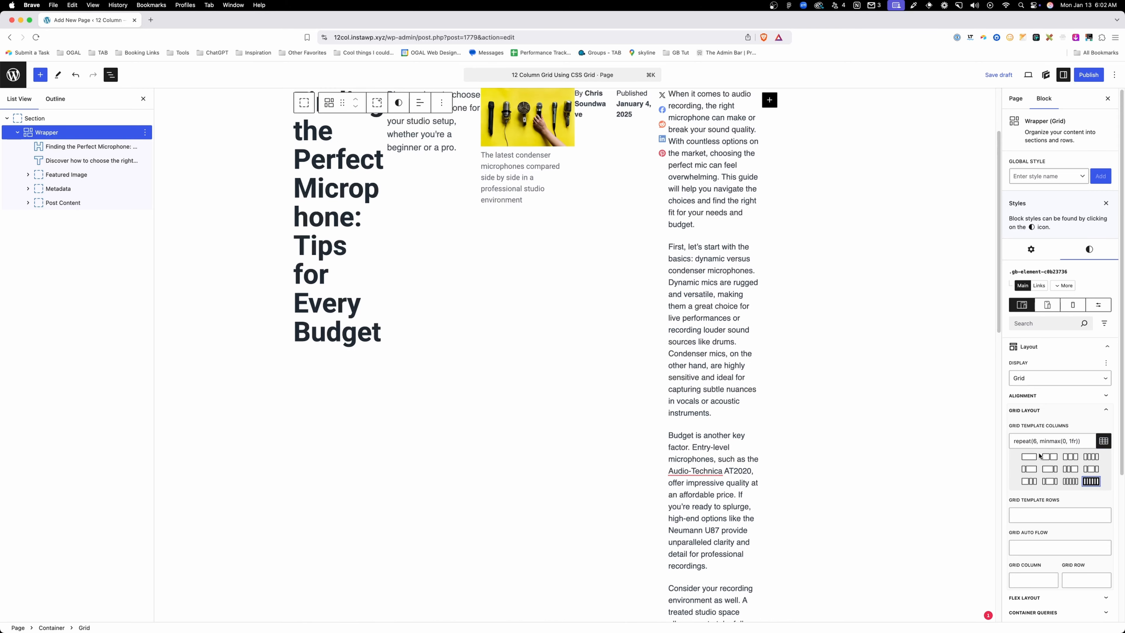
double_click(1034, 442)
text(12)
scroll(473, 320, up, 3)
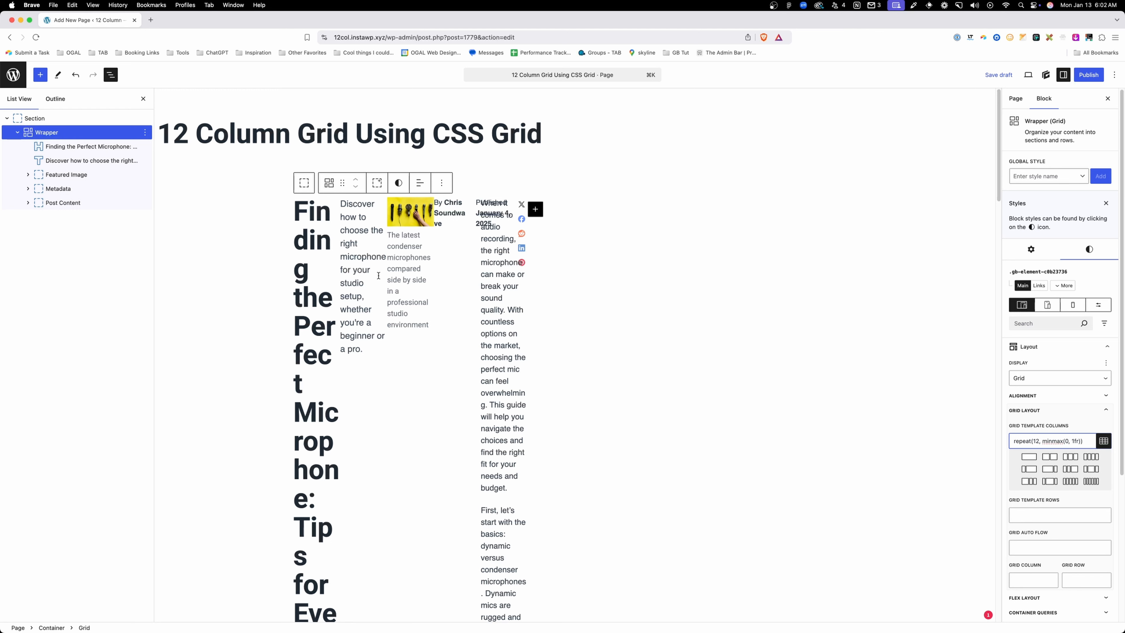
Set the grid column of the "Finding the Perfect Microphone" headline to 2/12
click(114, 148)
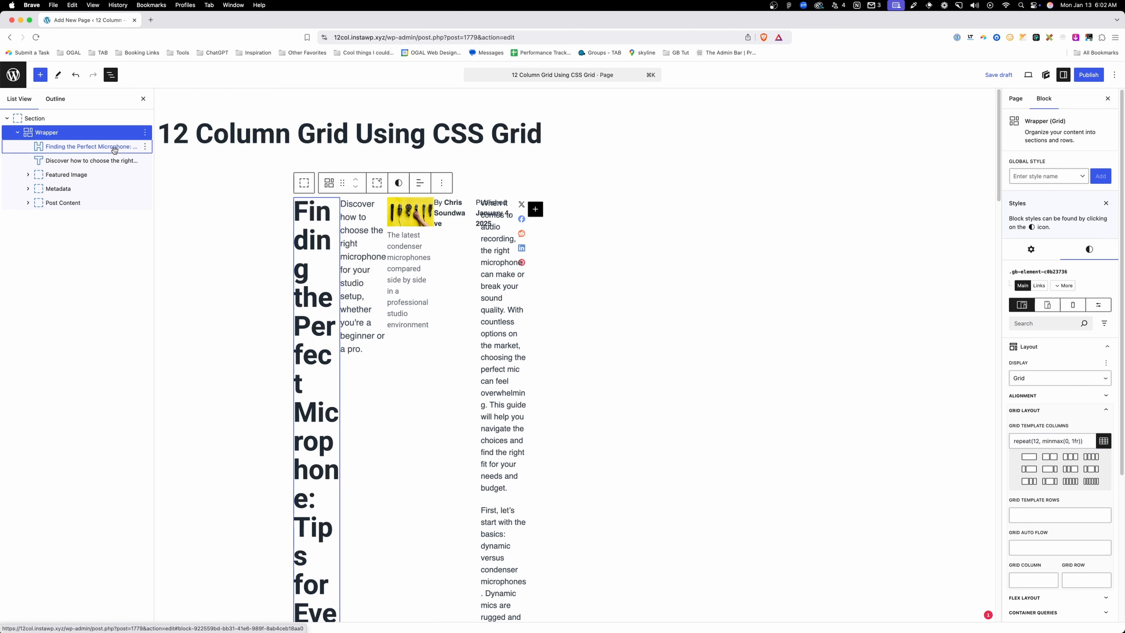
click(1017, 340)
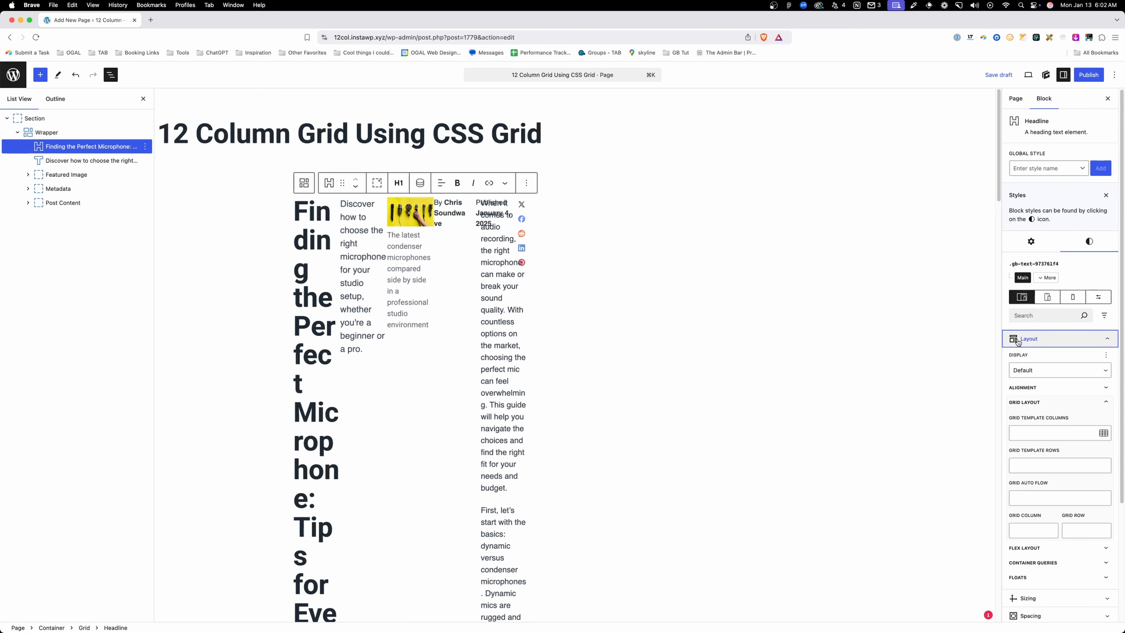
click(1027, 529)
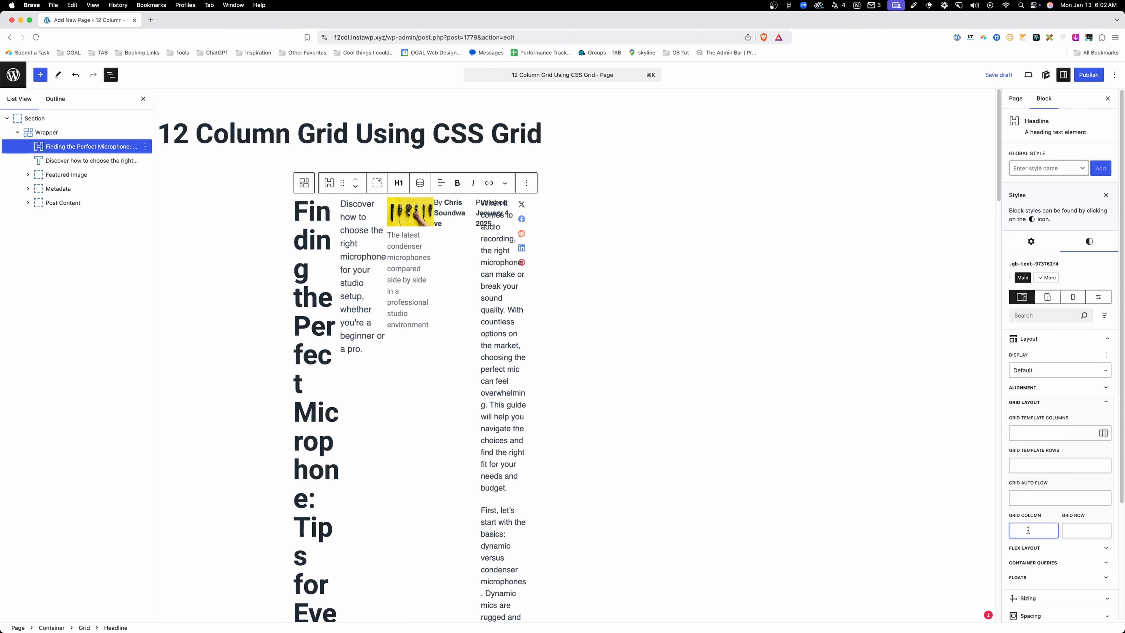
text(2/12)
Set the grid column of the "Discover how to choose the right microphone" text to 3/11
click(117, 160)
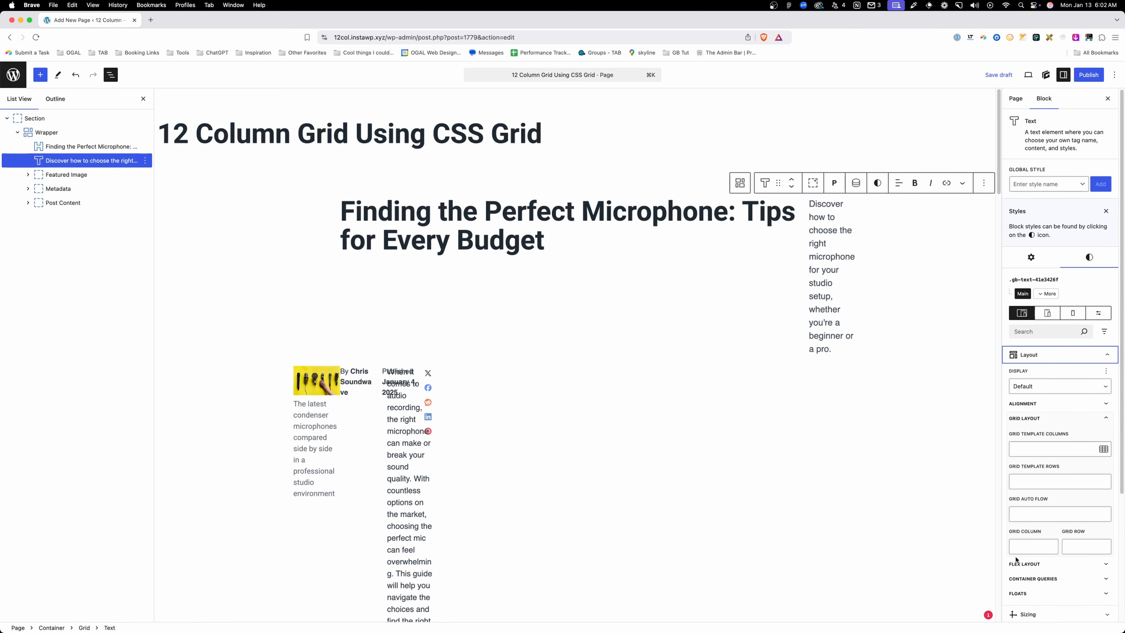
click(1024, 545)
text(3 / 11)
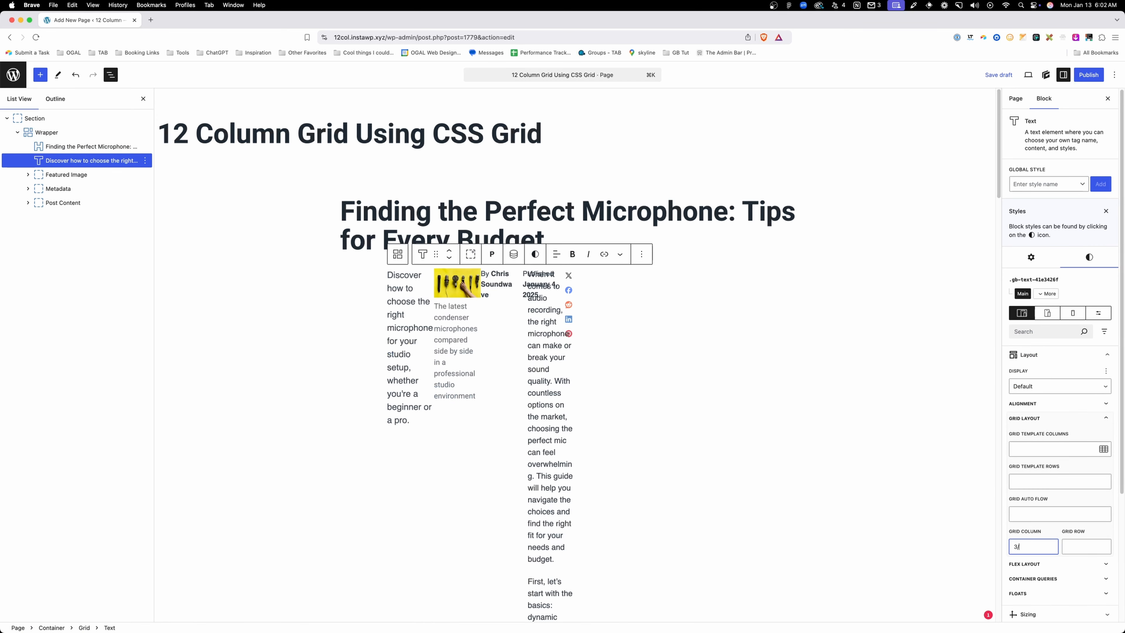
Set the grid column of the Featured Image container to 1/13
click(141, 179)
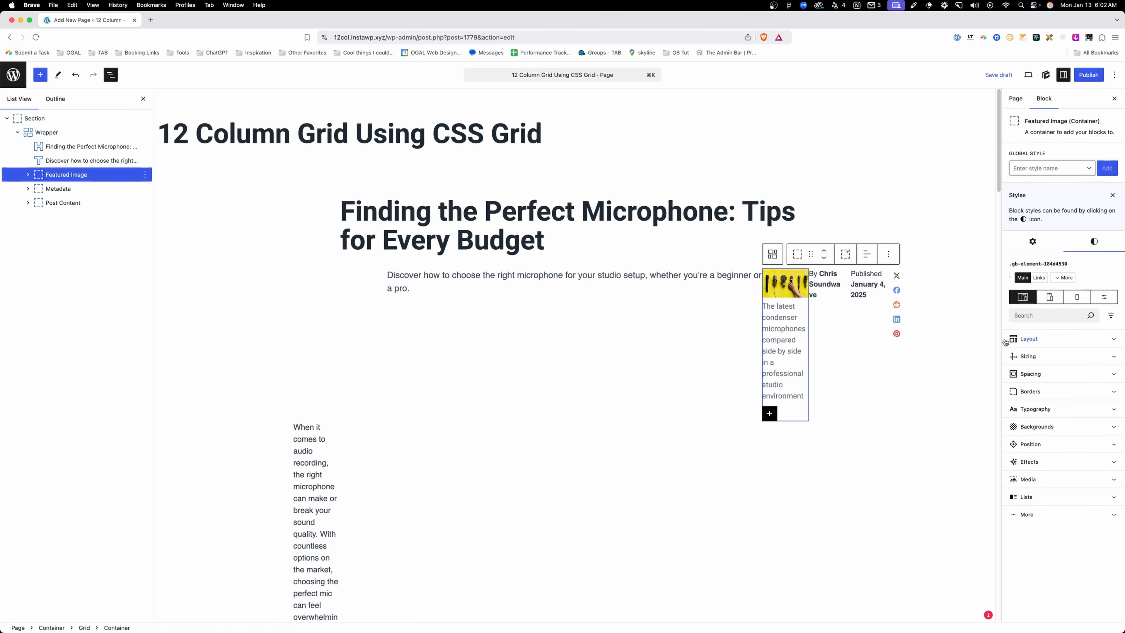
click(1028, 338)
click(1027, 536)
text(1)
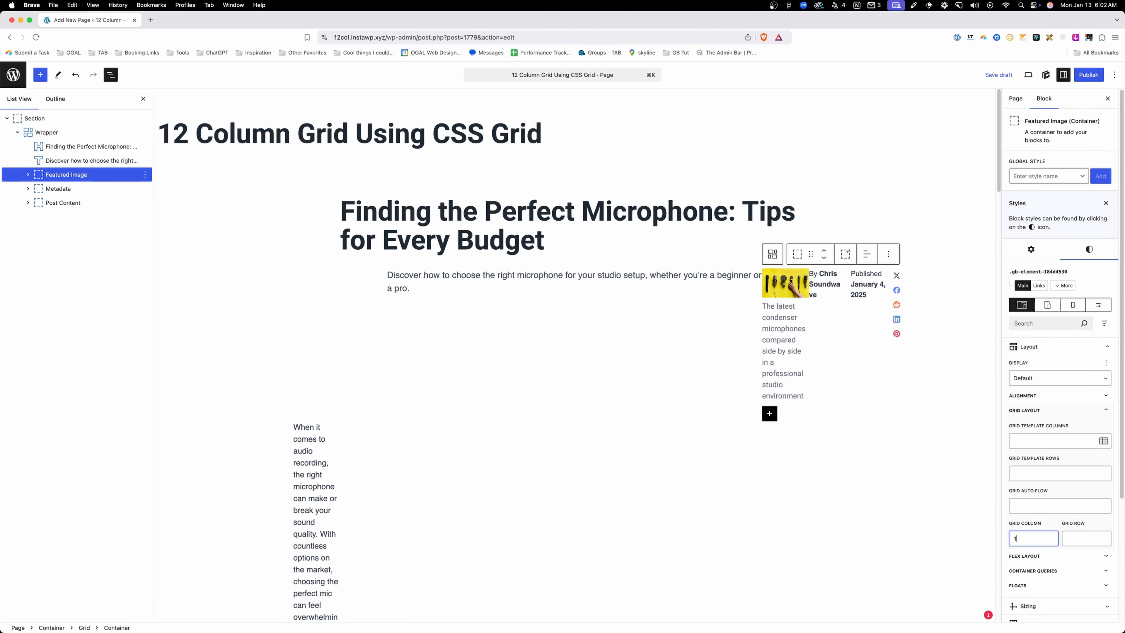
text(/13)
scroll(578, 374, down, 4)
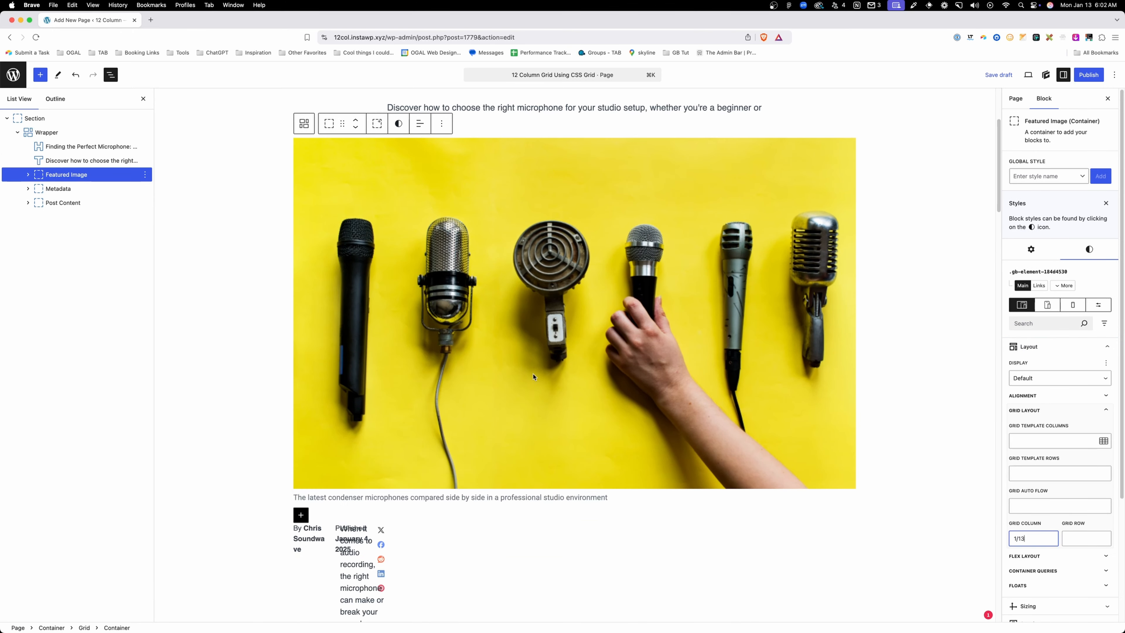
Set the grid column of the Metadata and Post Content containers together to 4/10
click(58, 188)
shift+click(63, 205)
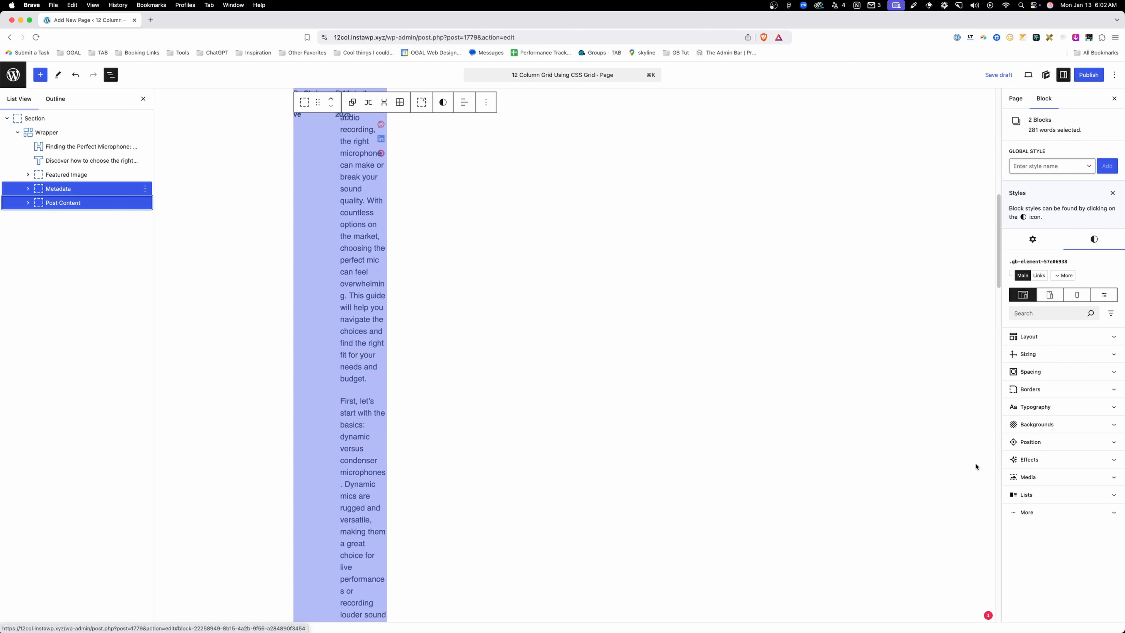
click(1026, 339)
click(1033, 527)
text(4/1)
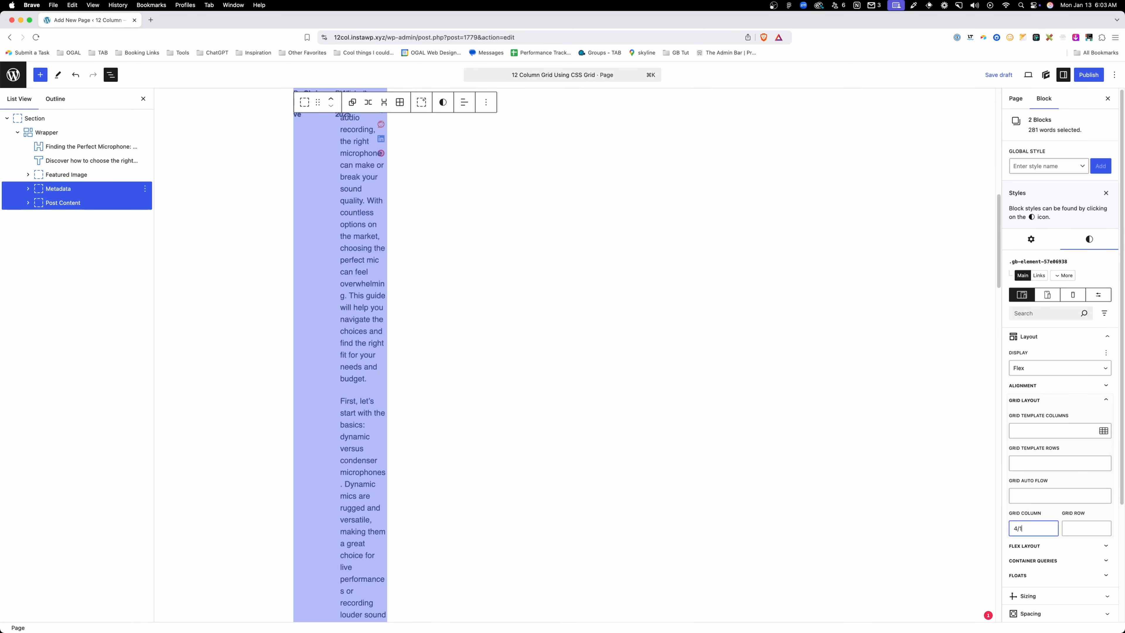
text(0)
Center-align the "Finding the Perfect Microphone" headline and the "Discover how to choose the right microphone" text, and review the finished post layout
scroll(717, 369, up, 10)
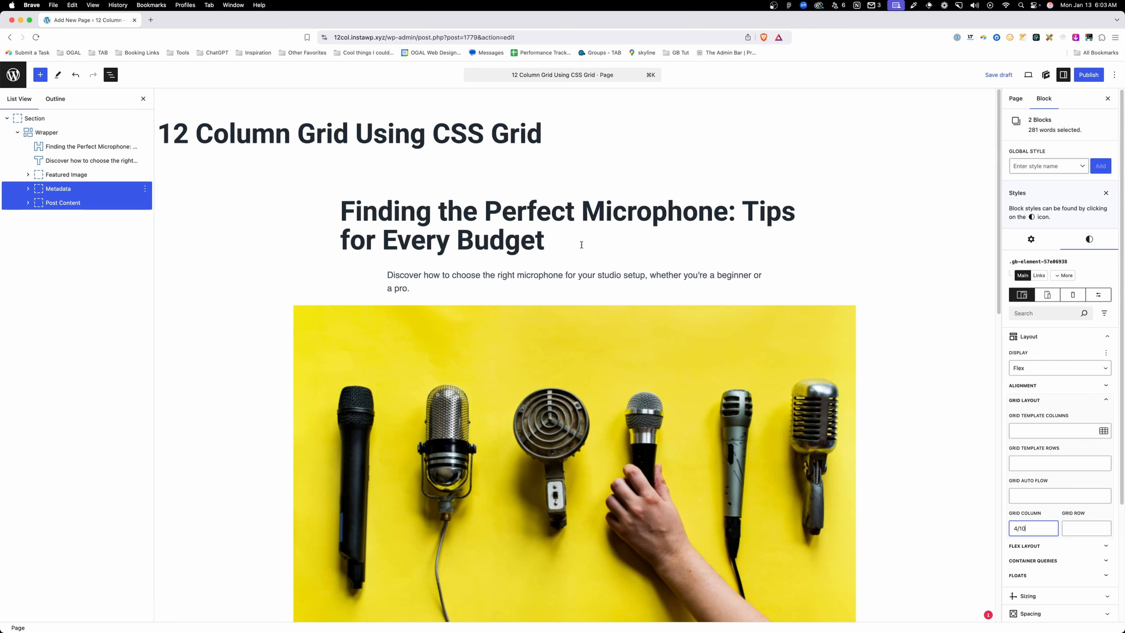
click(528, 220)
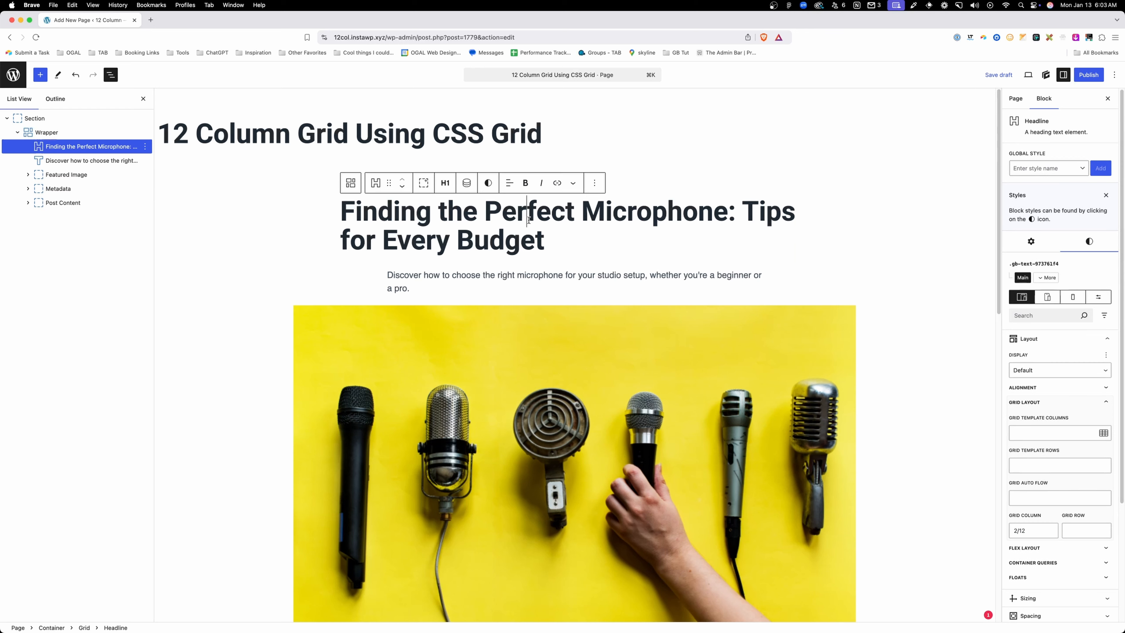
click(510, 182)
click(520, 241)
click(466, 275)
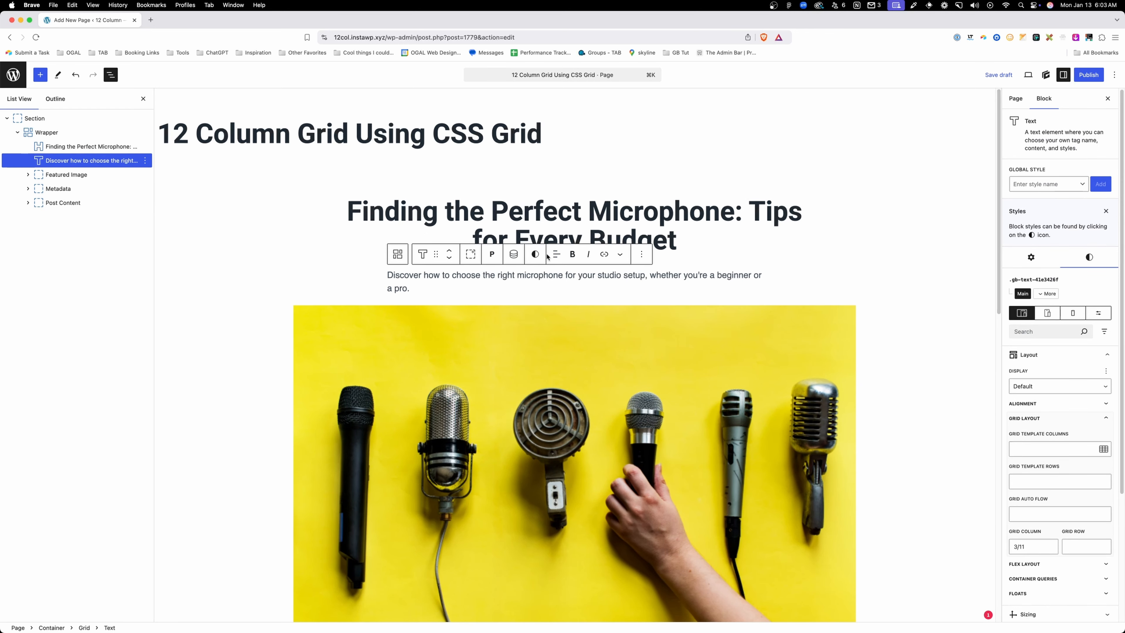
click(556, 254)
click(567, 313)
click(246, 211)
scroll(266, 265, down, 1)
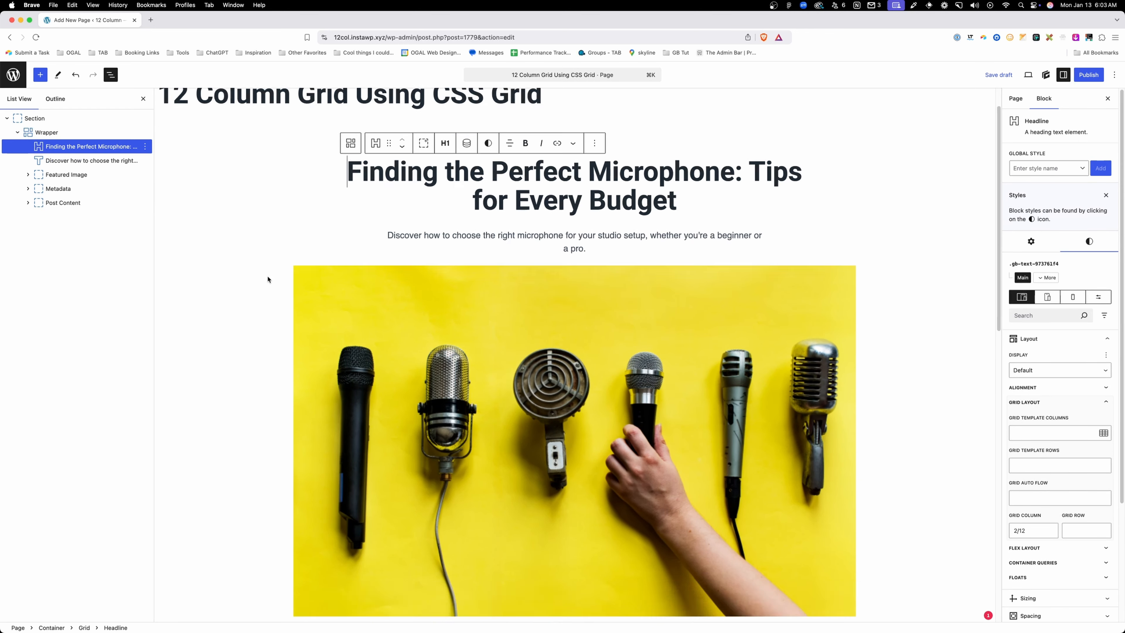
scroll(267, 279, down, 10)
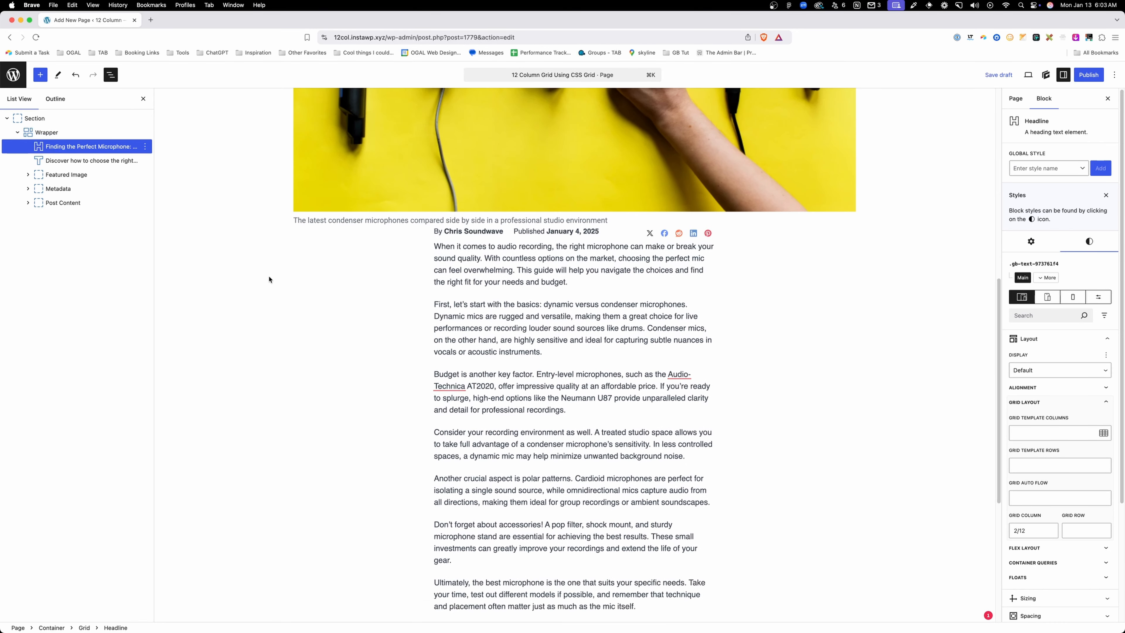
scroll(269, 279, up, 10)
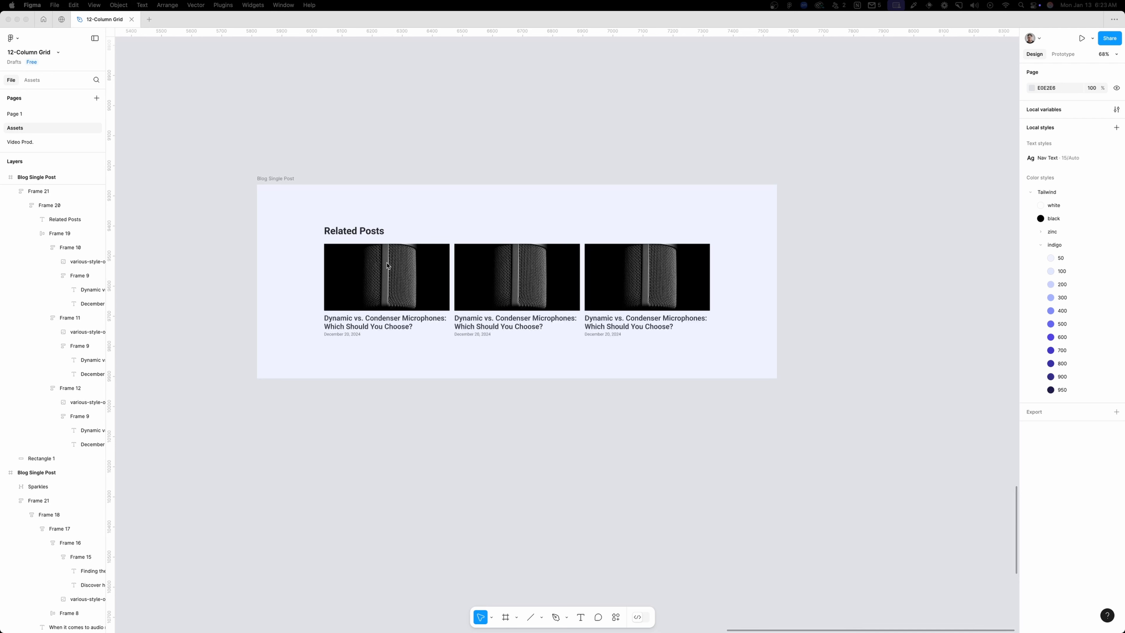
Examine the Related Posts section and its three-card row frame in the Figma design
click(389, 272)
click(350, 269)
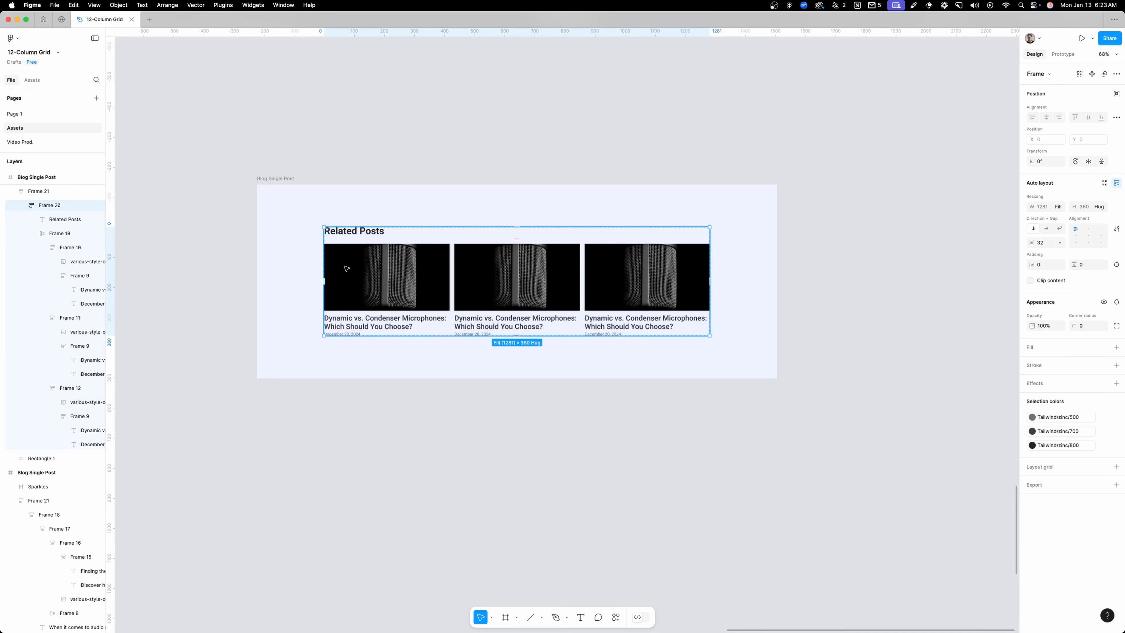
double_click(347, 266)
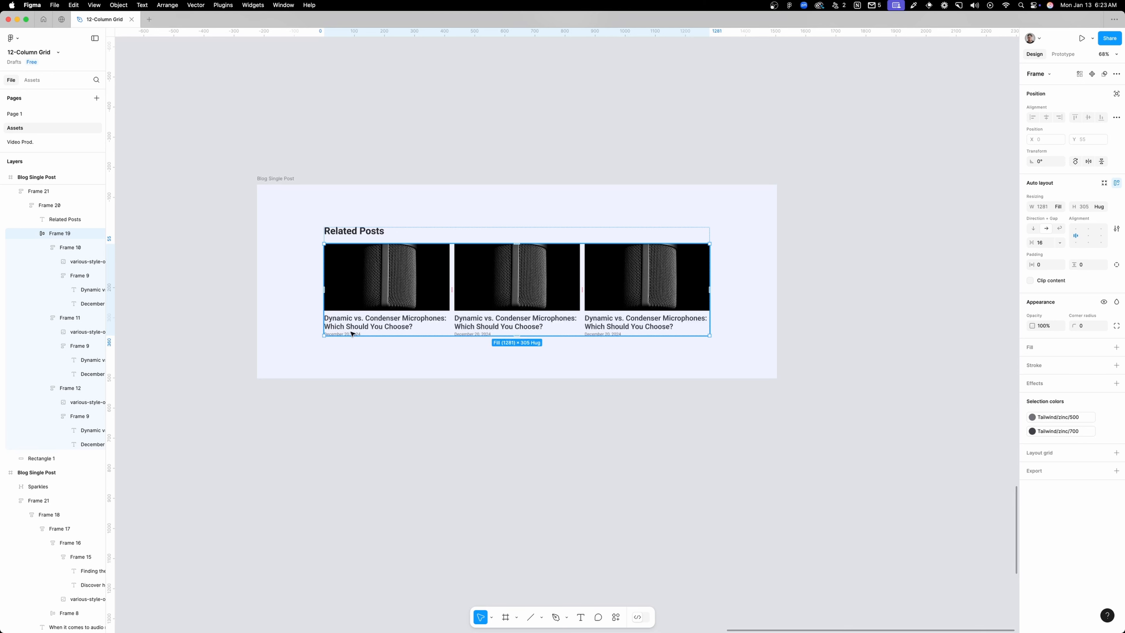
click(448, 389)
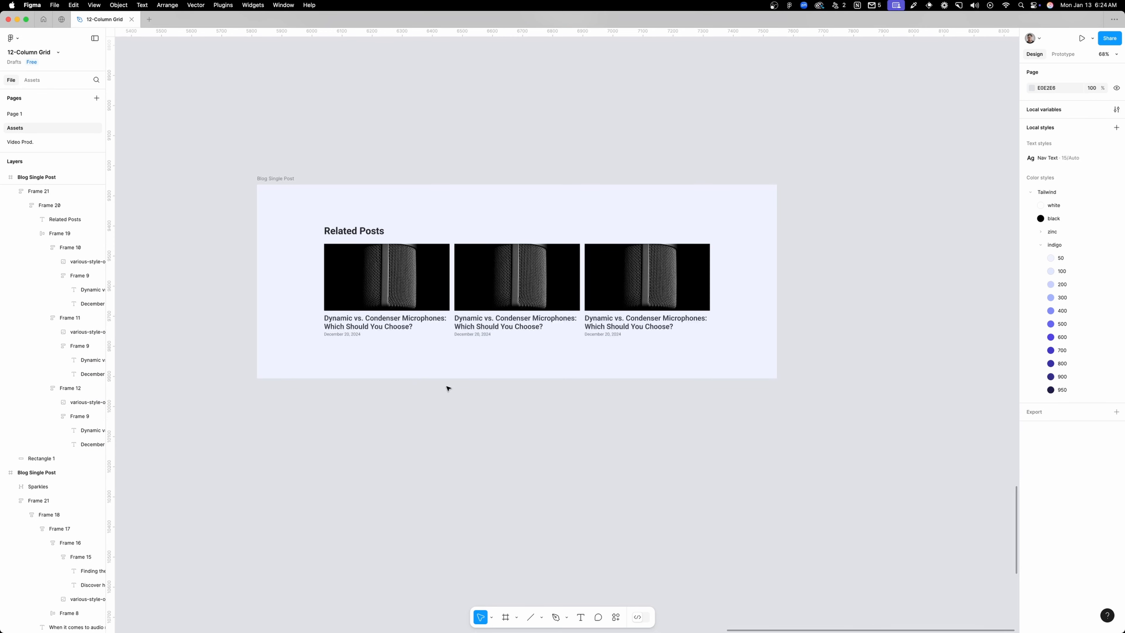
Switch to the WordPress editor in Brave and inspect the Latest Articles Section's structure, from Inner Container down to the contents of the first card
key(super+Tab)
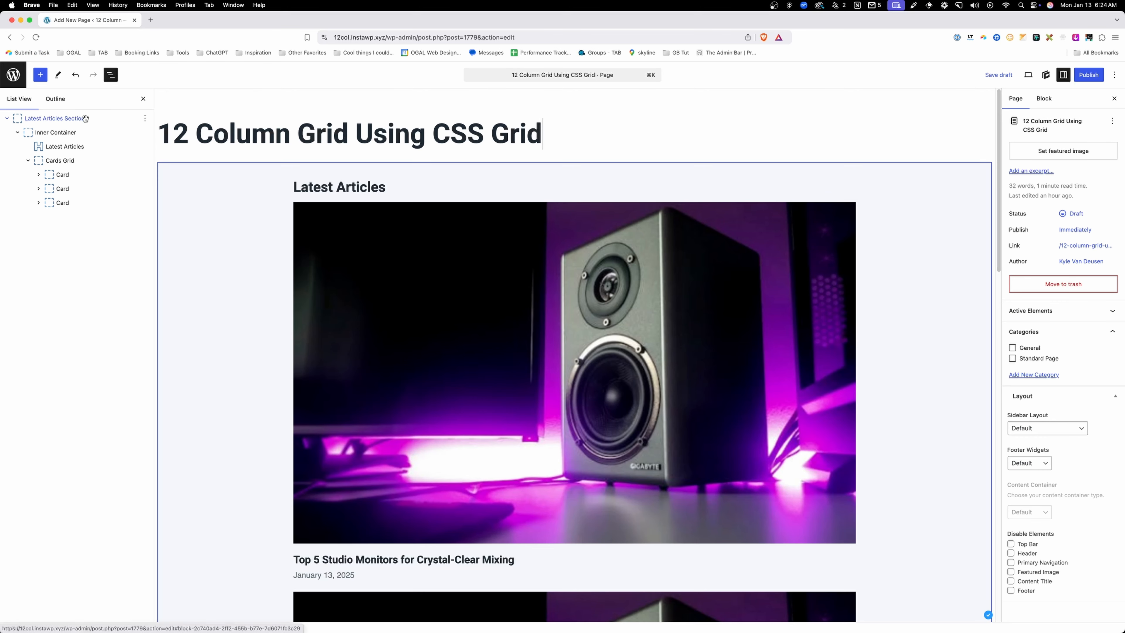
click(123, 115)
click(82, 133)
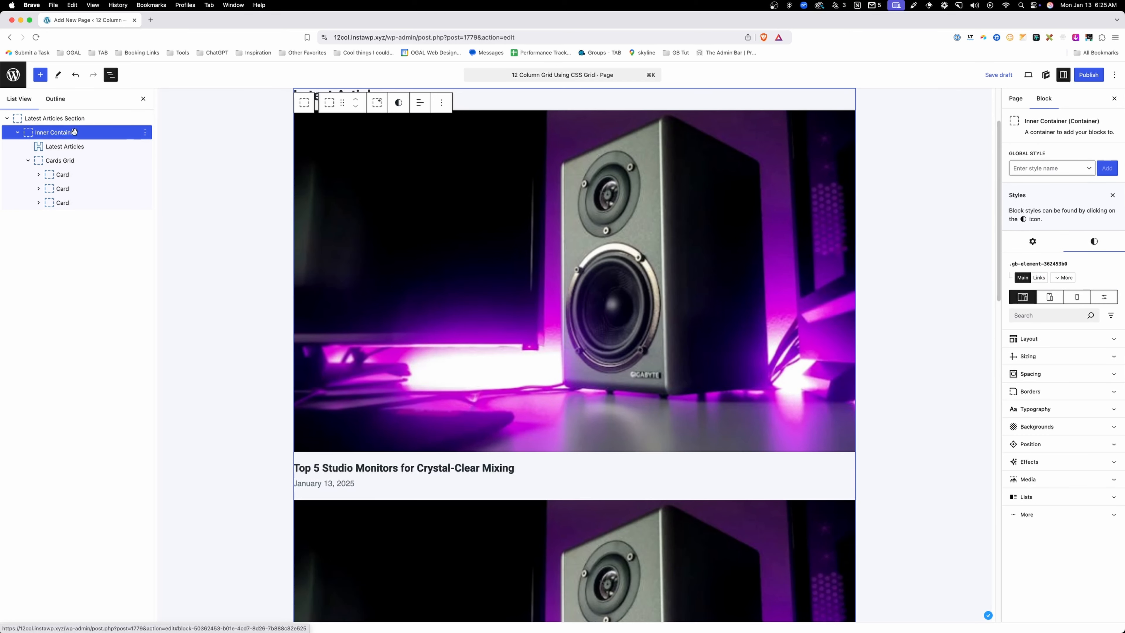
click(75, 147)
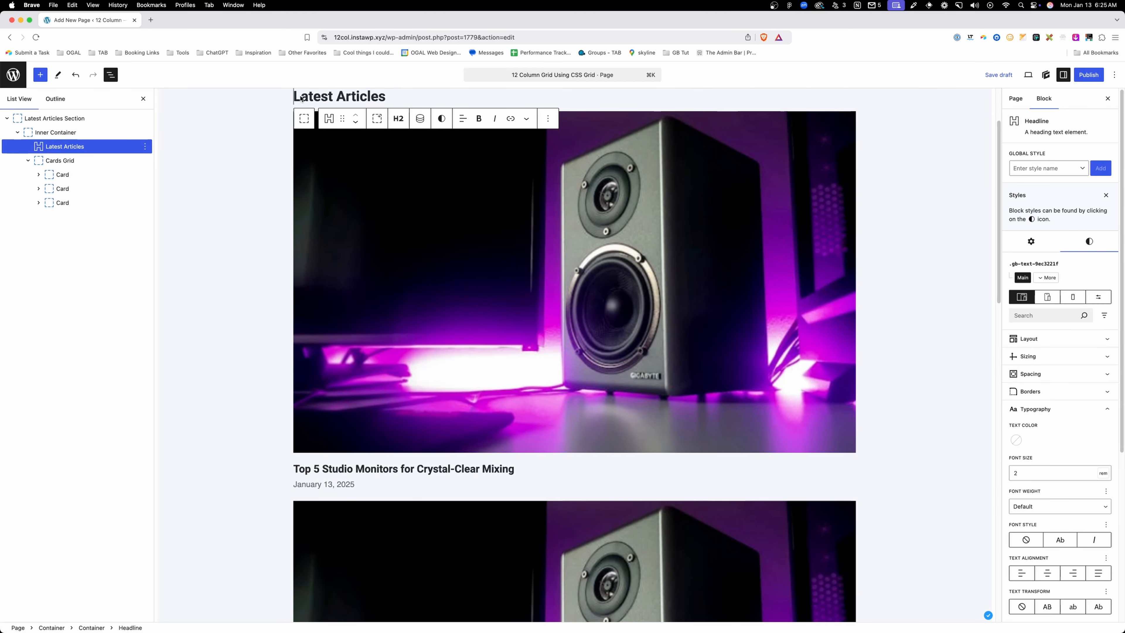
click(56, 161)
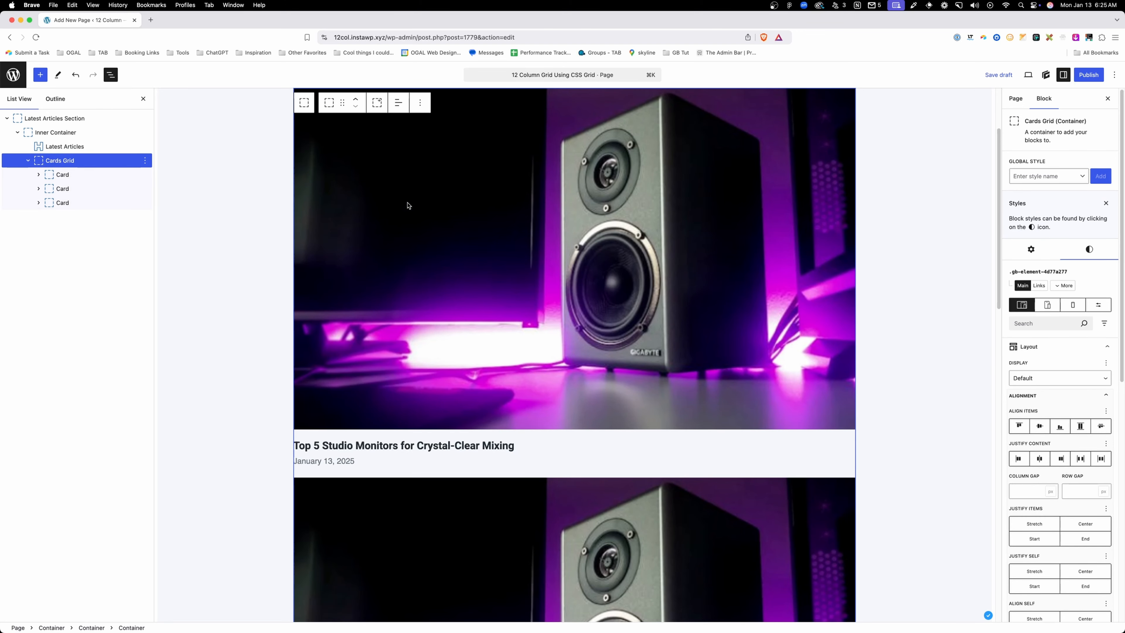
click(67, 175)
click(65, 188)
click(66, 202)
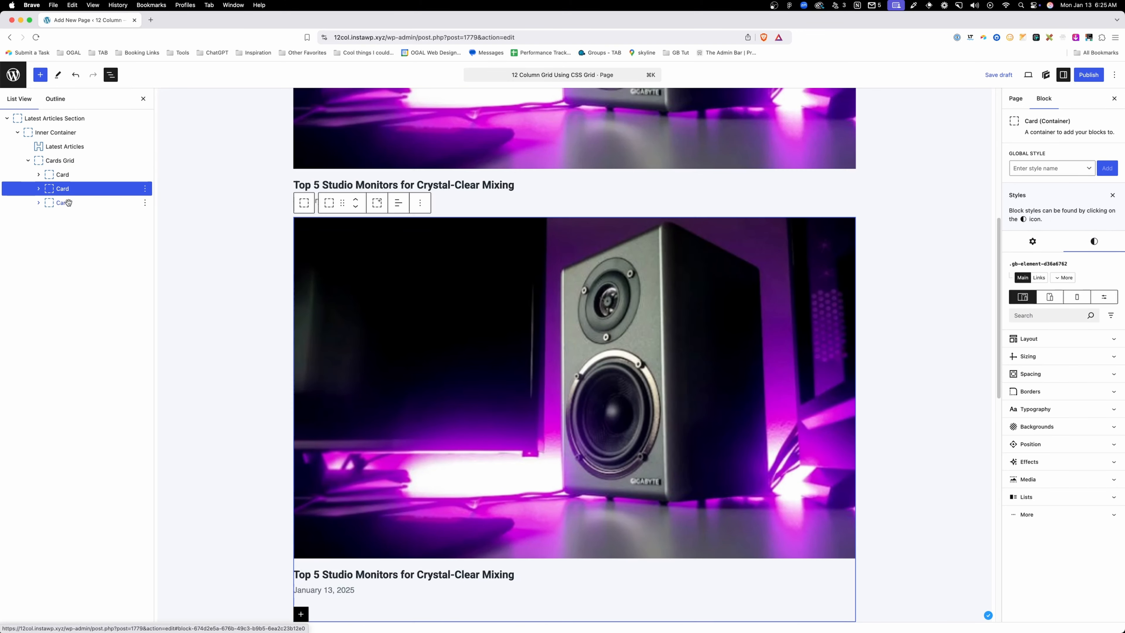
click(39, 174)
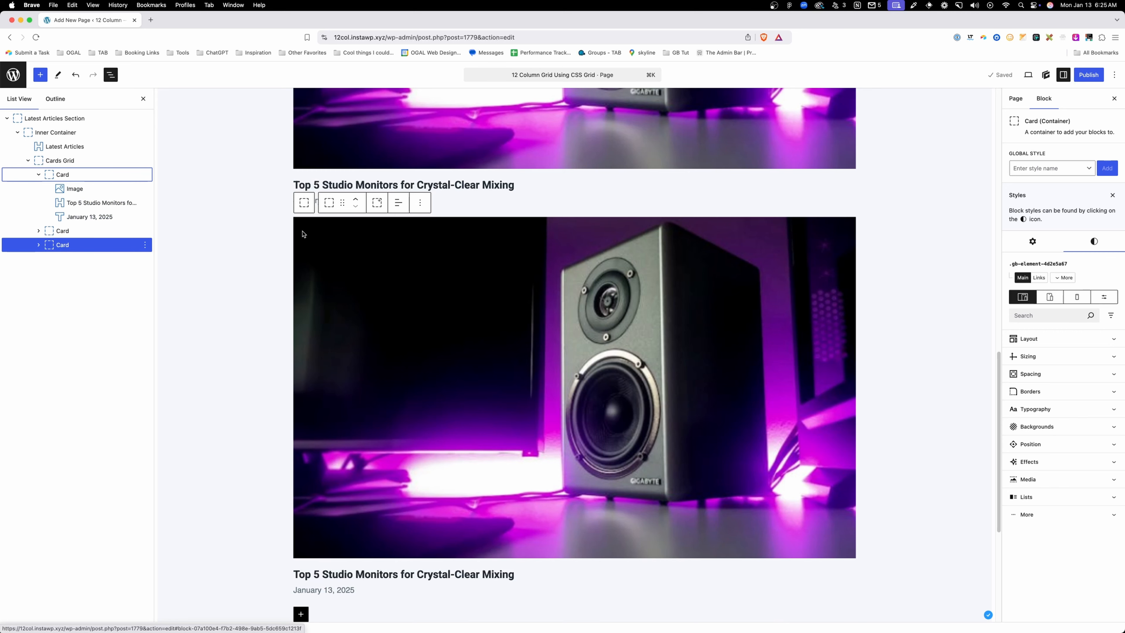
click(38, 175)
scroll(234, 208, down, 5)
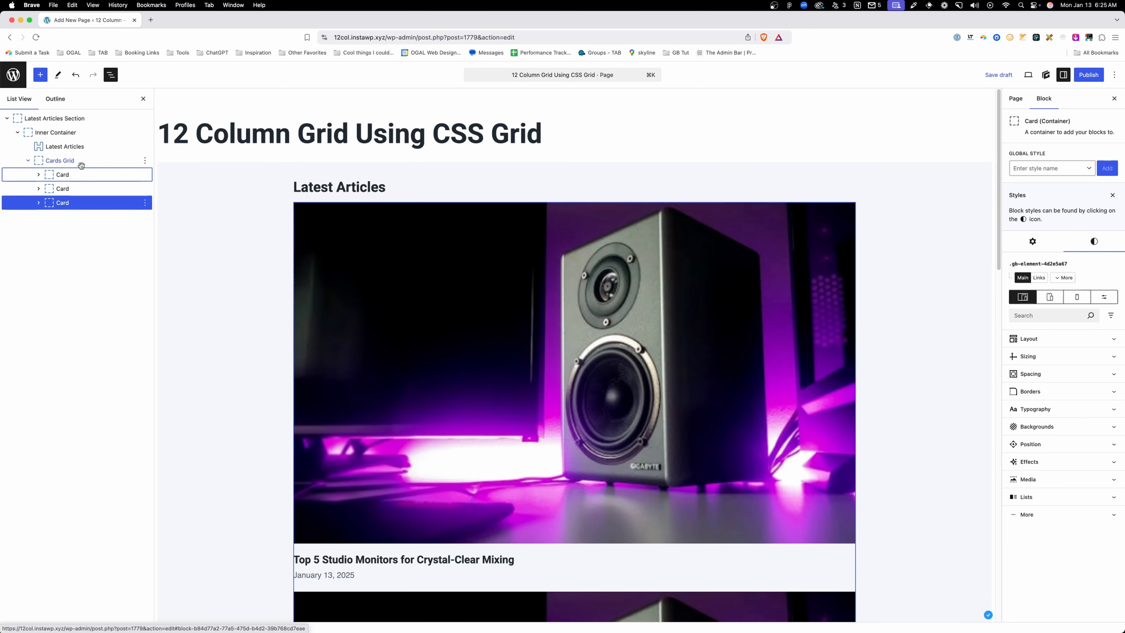
Set the Cards Grid container's display to Grid with the three-equal-column template repeat(3, minmax(0, 1fr))
click(110, 161)
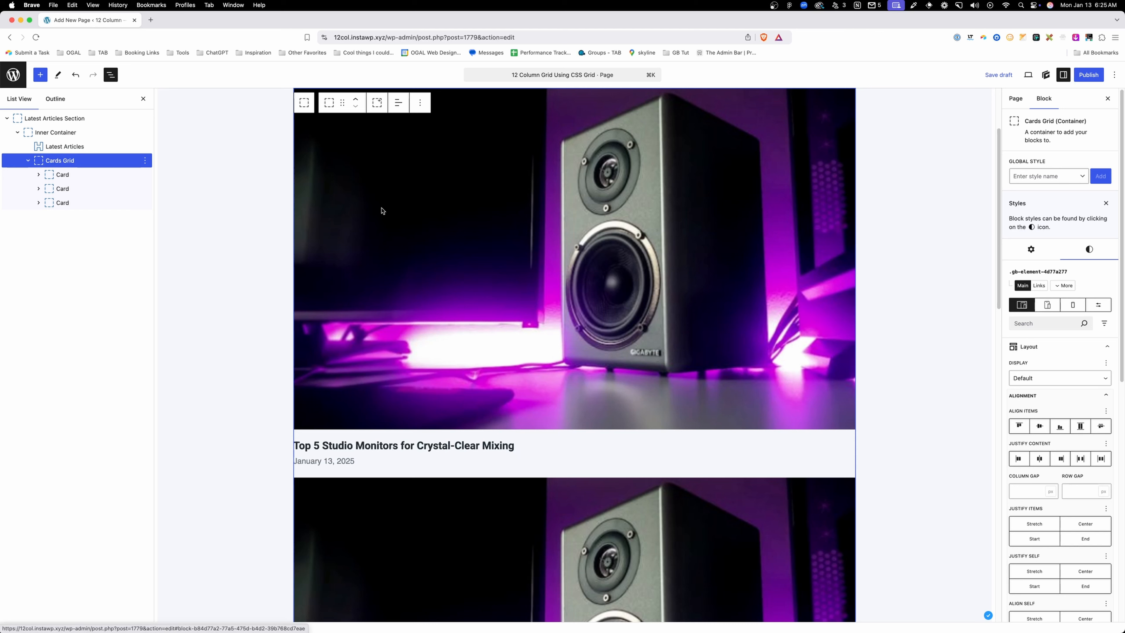
click(1026, 378)
click(1021, 427)
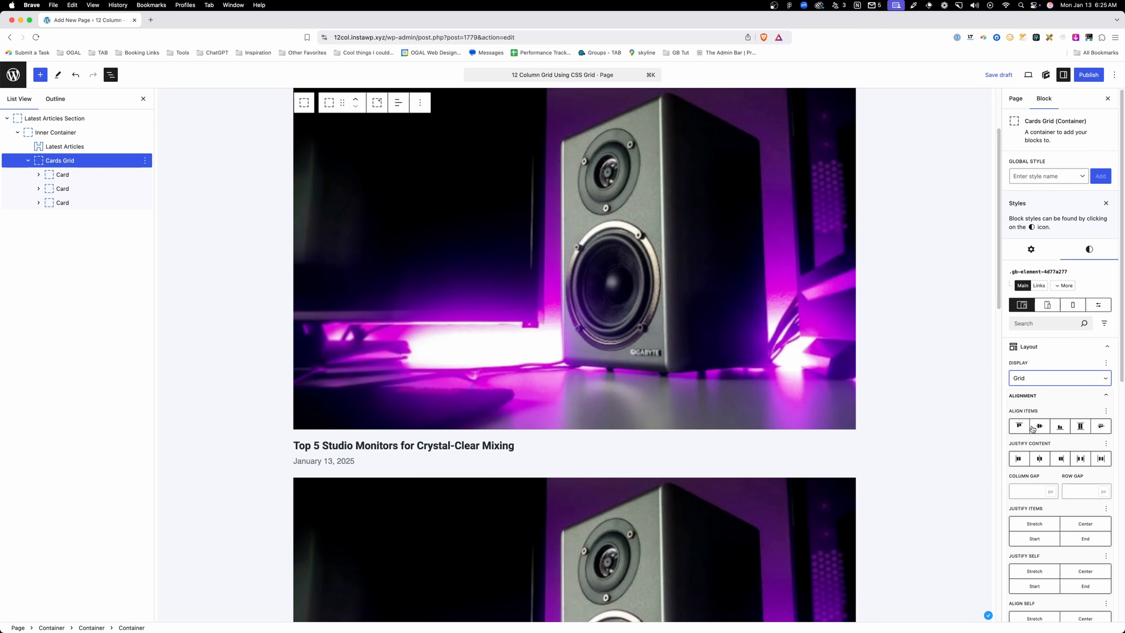
click(1025, 412)
click(1101, 440)
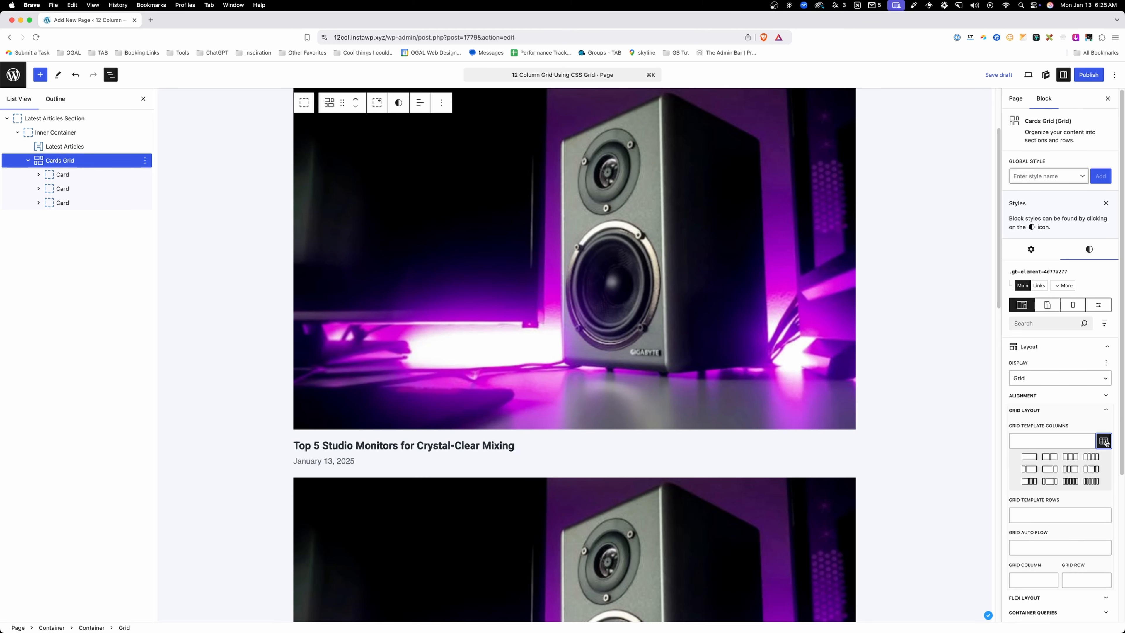
click(1071, 456)
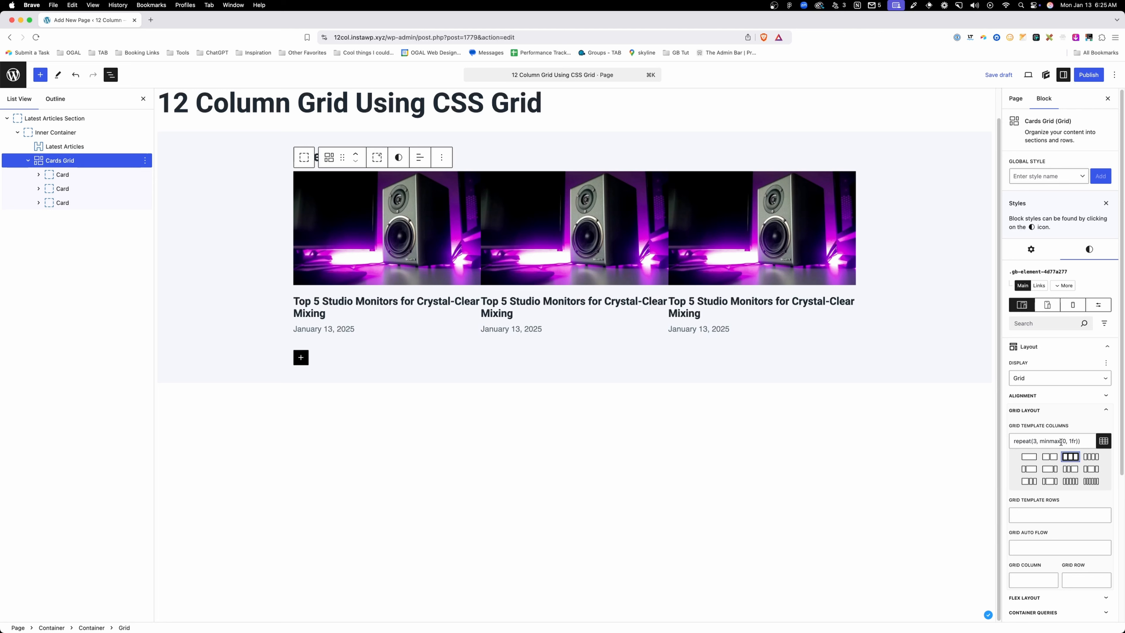
Set the column gap of the Cards Grid to 16 px
click(1043, 398)
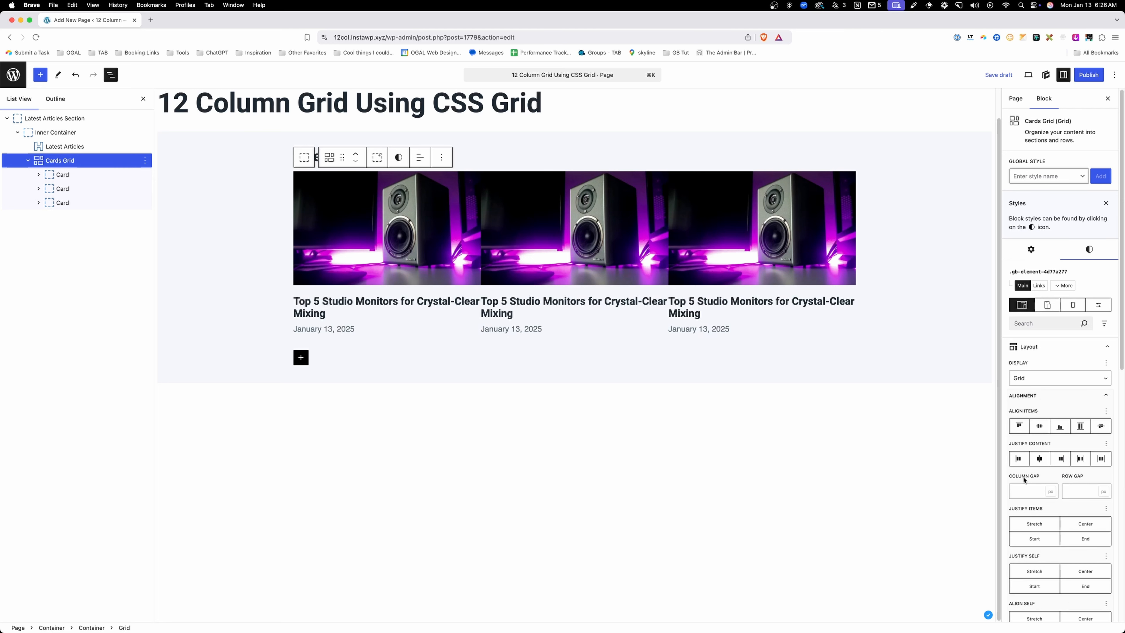
click(1024, 488)
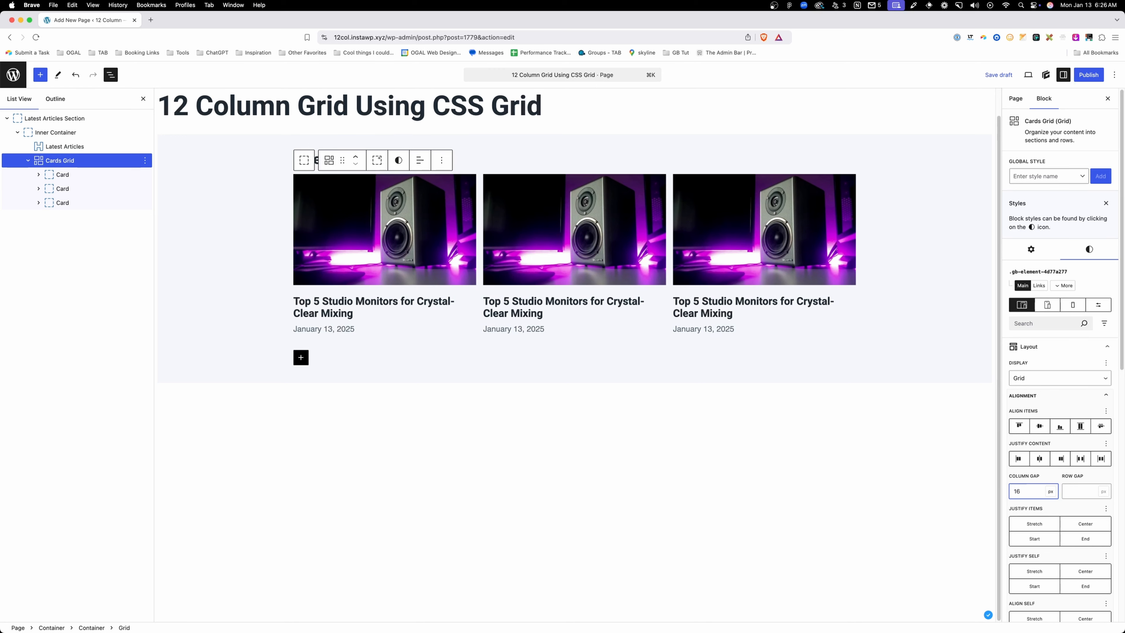
click(832, 430)
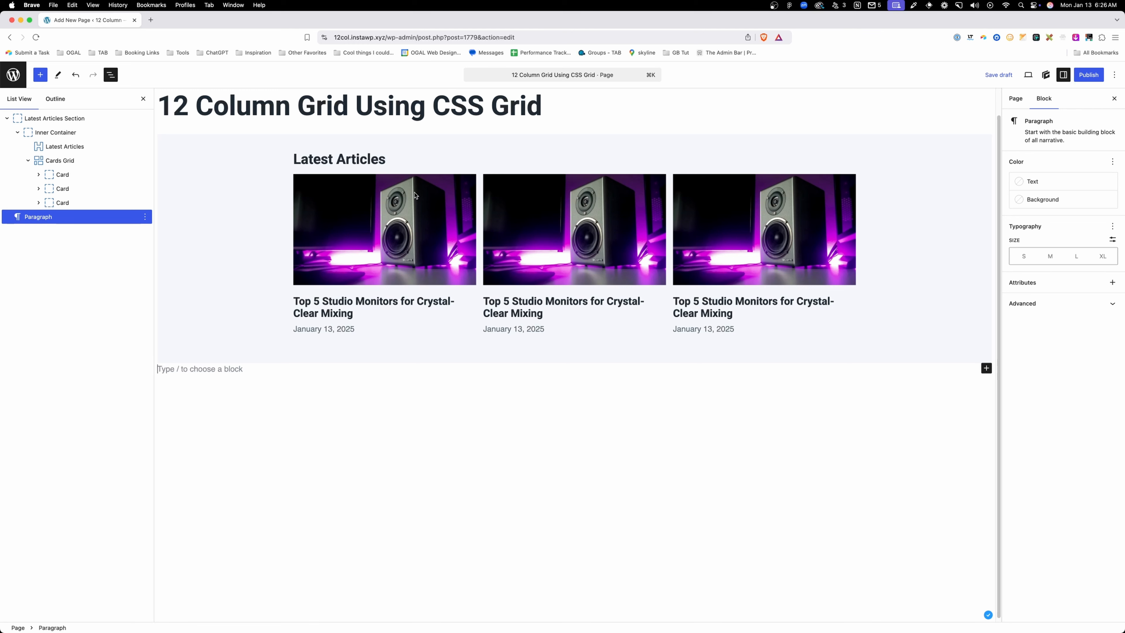
Duplicate the last card in the Cards Grid nine times
click(114, 202)
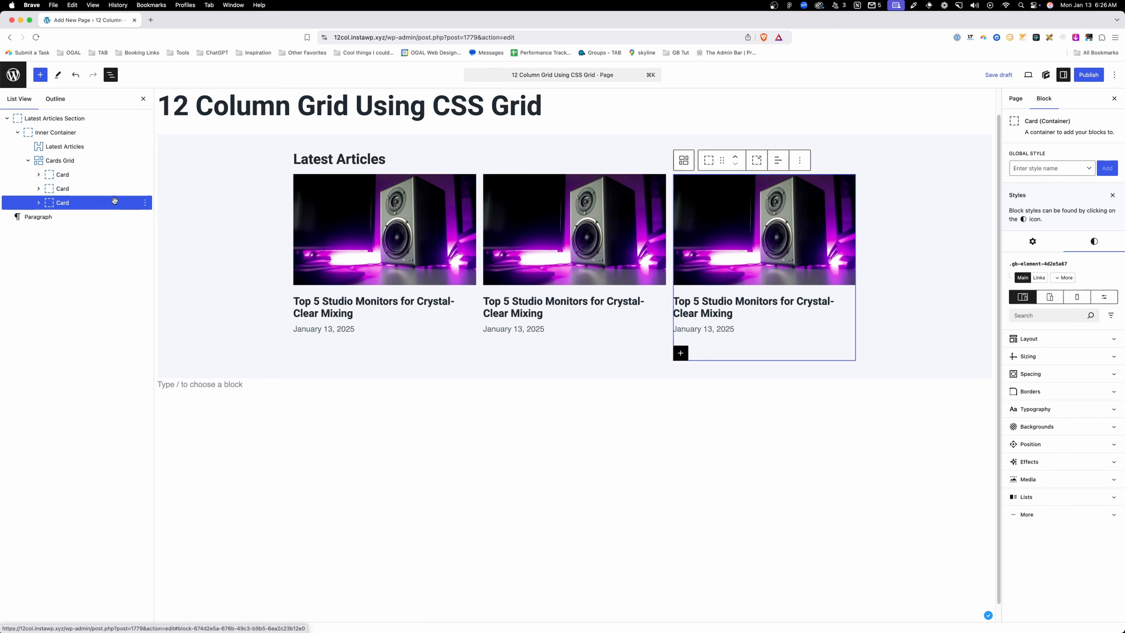
key(super+shift+d)
key(super+shift+d)
key(super+shift+d)
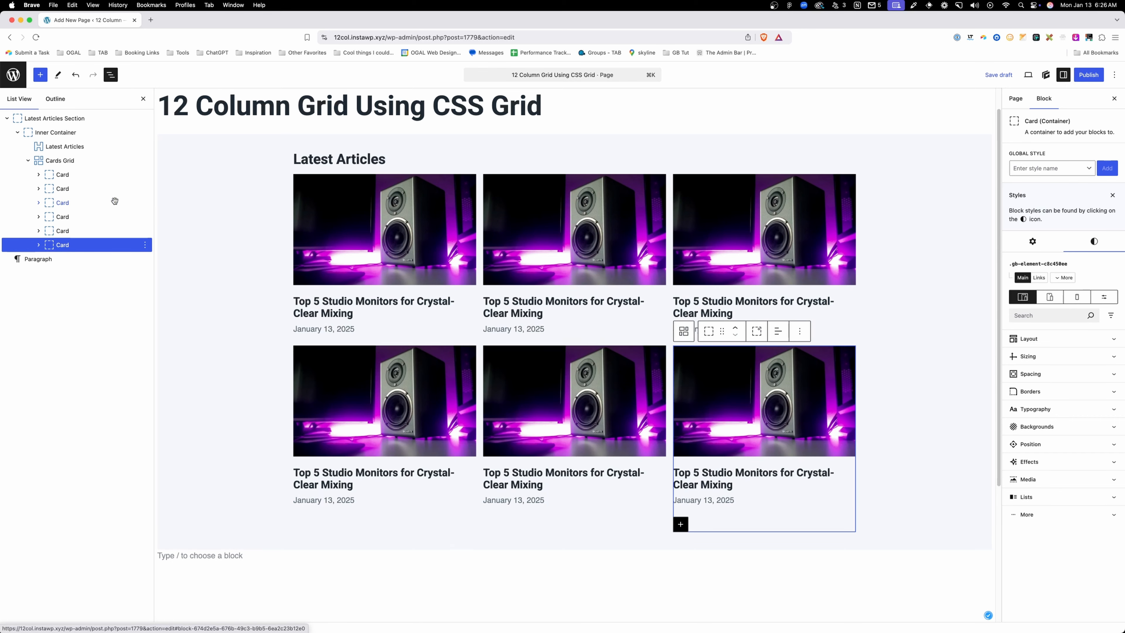
key(super+shift+d)
key(super+shift+d)
key(super+shift+d)
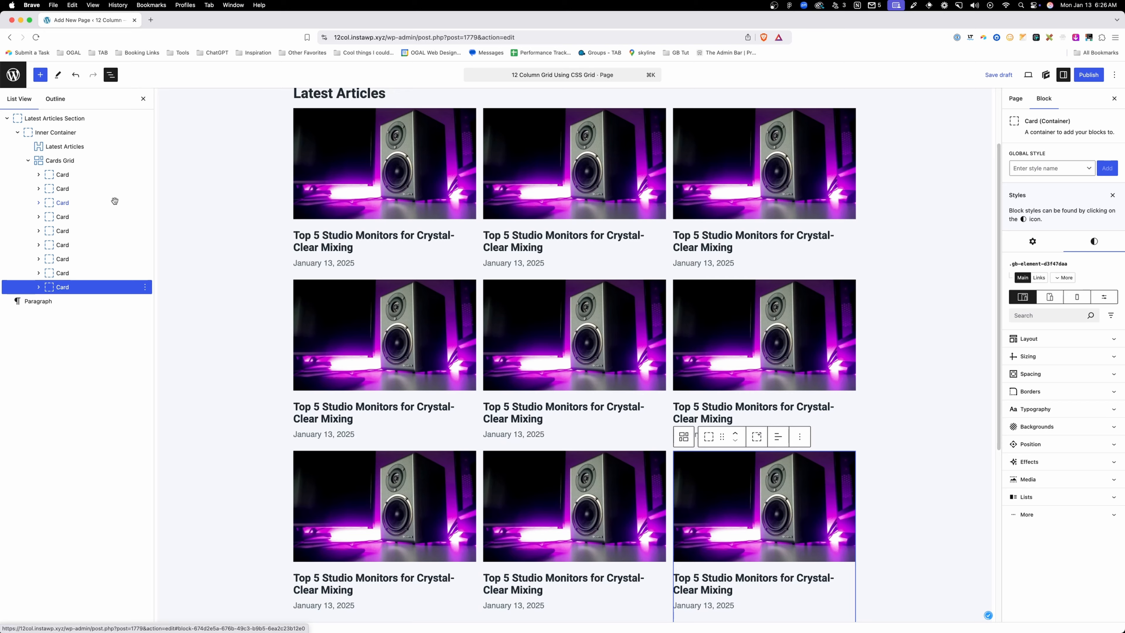
key(super+shift+d)
key(super+shift+d)
key(super+shift+d)
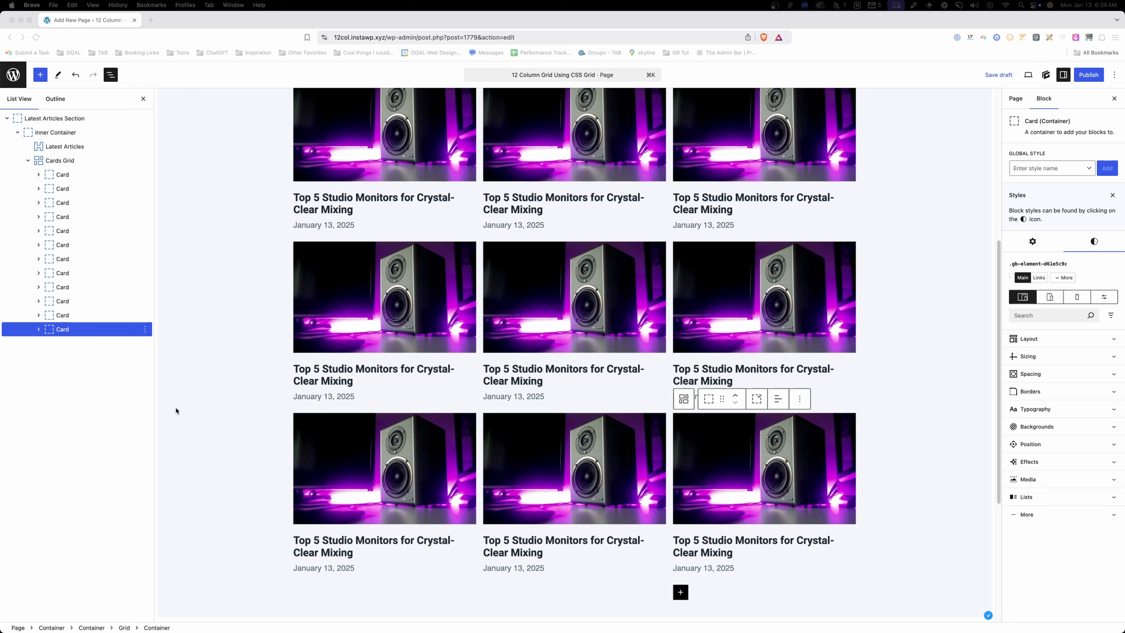
Change the Cards Grid's column template to four equal columns, repeat(4, minmax(0, 1fr))
scroll(236, 326, up, 8)
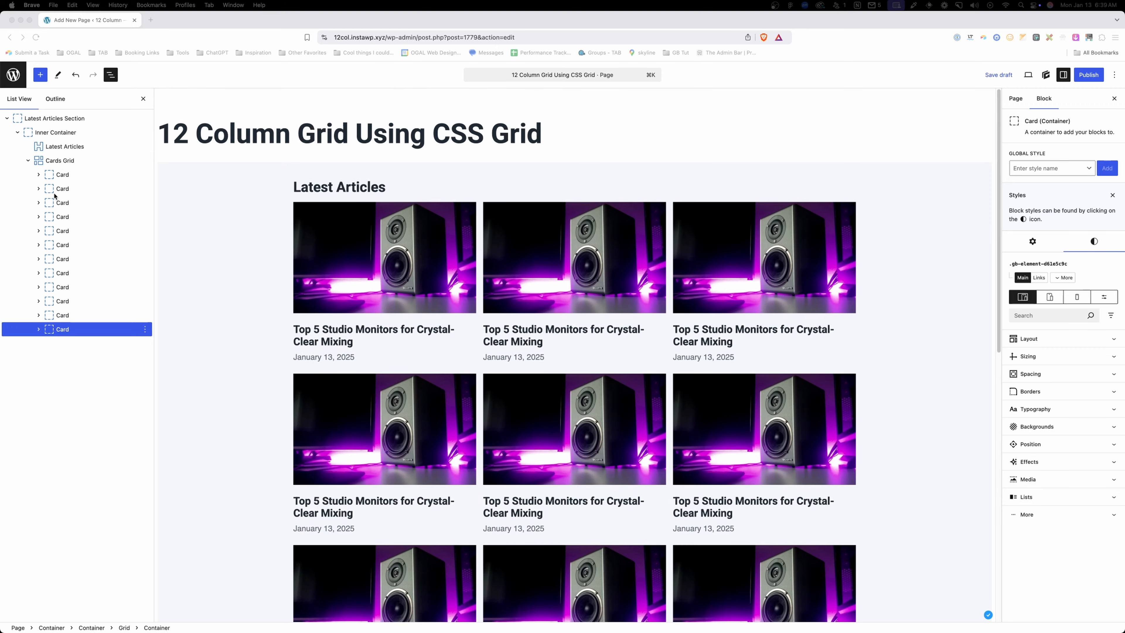
click(59, 161)
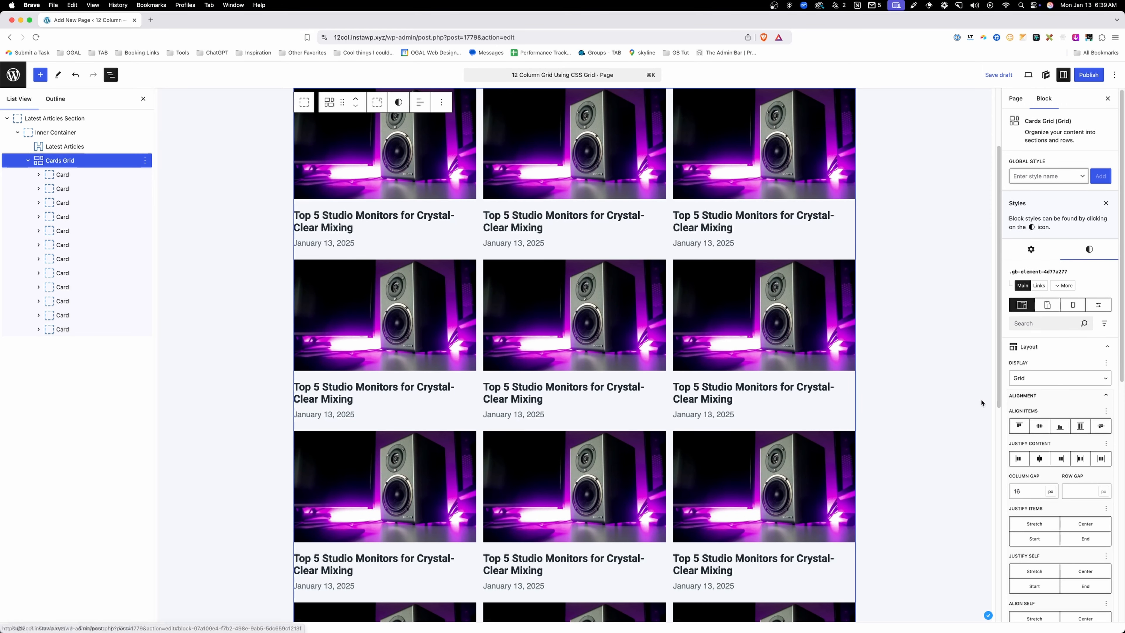
click(1023, 396)
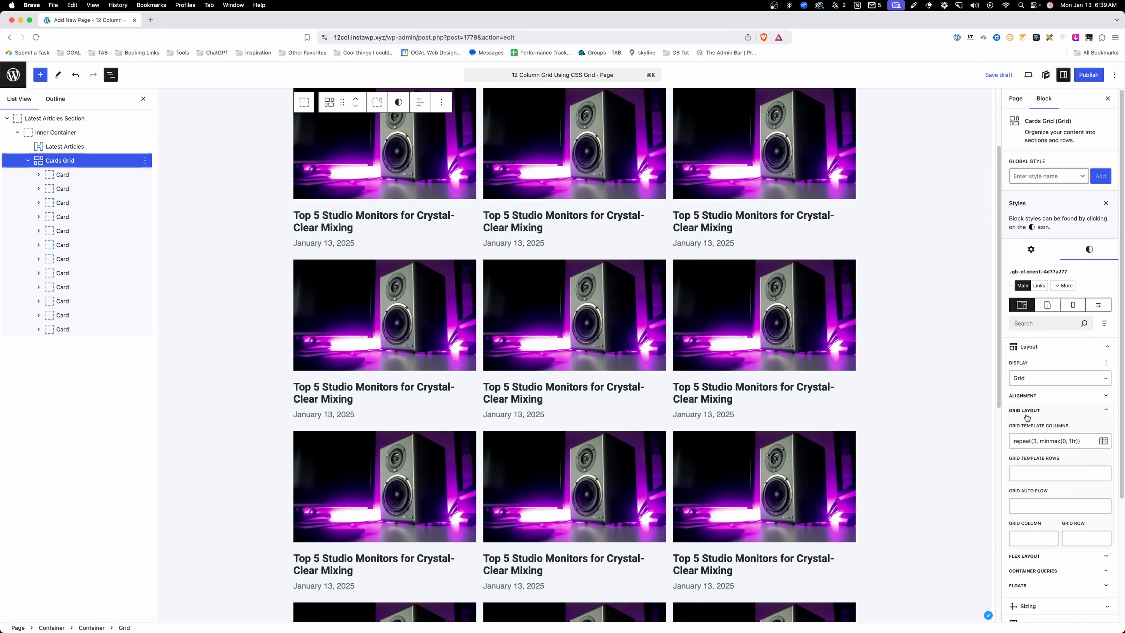
click(1103, 441)
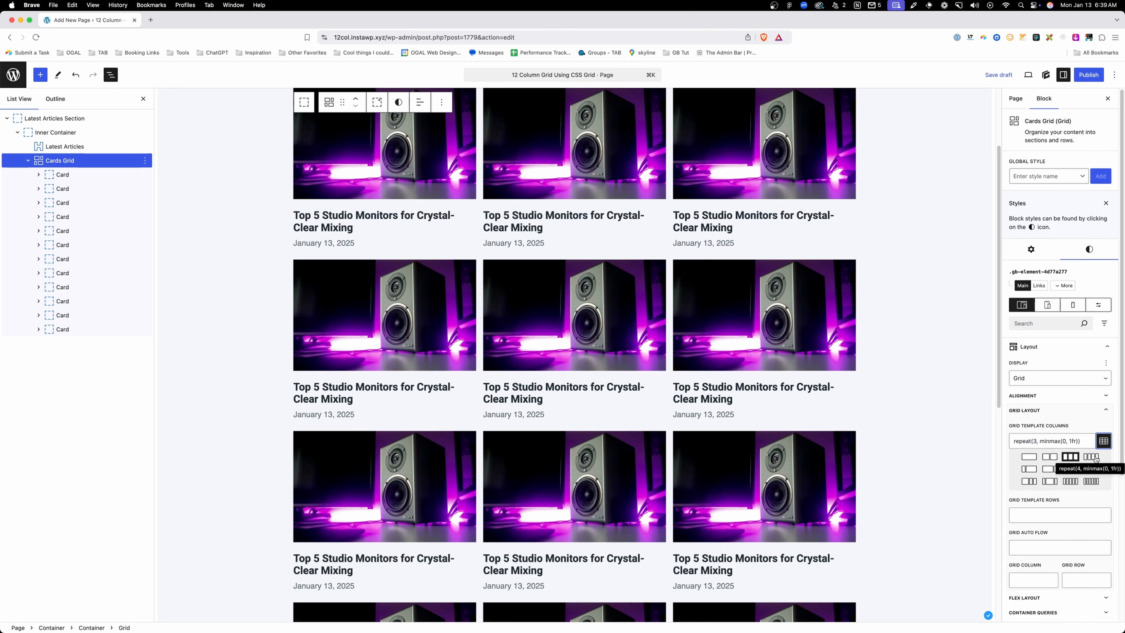
click(1095, 457)
scroll(949, 403, up, 3)
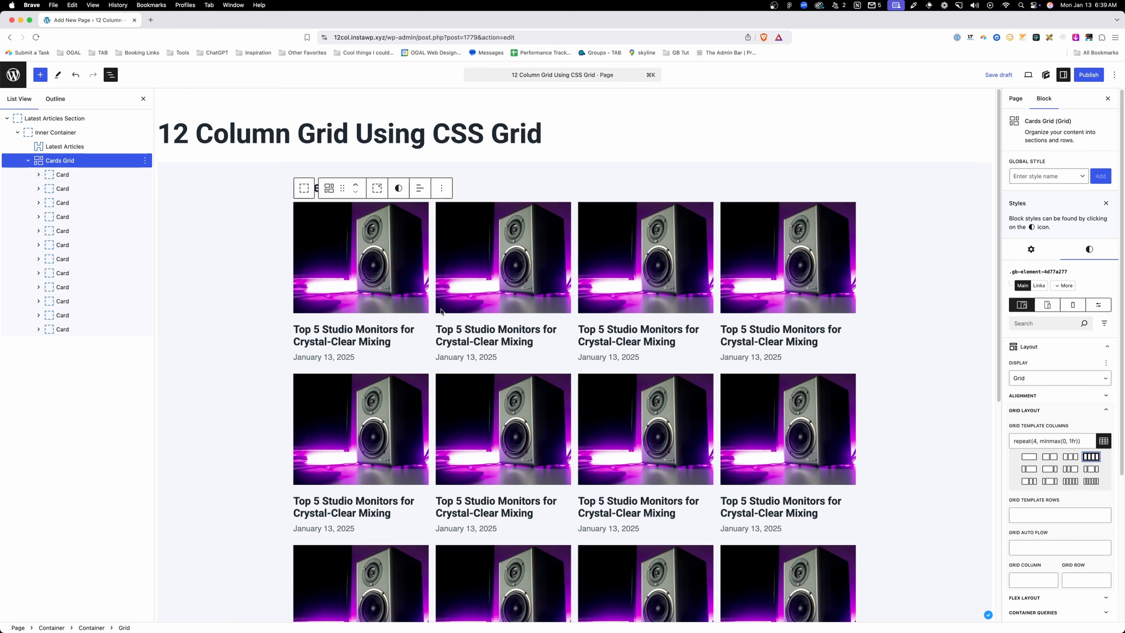
Set the grid column of the first card in the Cards Grid to 1/3
click(82, 176)
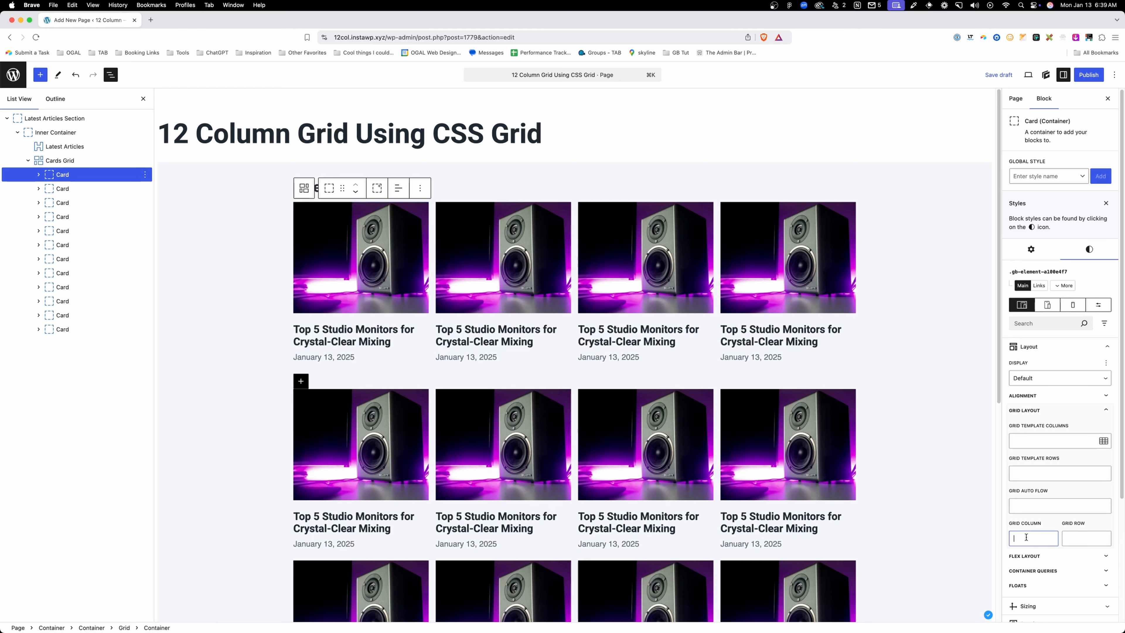
click(1025, 537)
text(1/3)
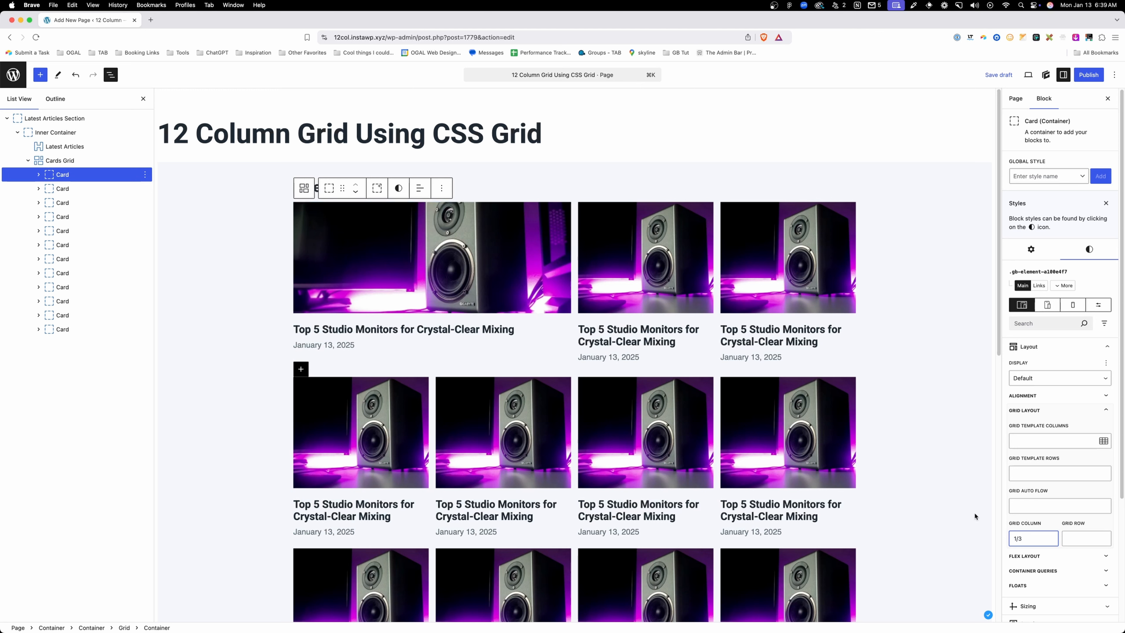
Try grid column values of span 2, span 3 and span 4 on the first card, finishing on span 2
drag(1027, 537, 1010, 537)
text(span 2)
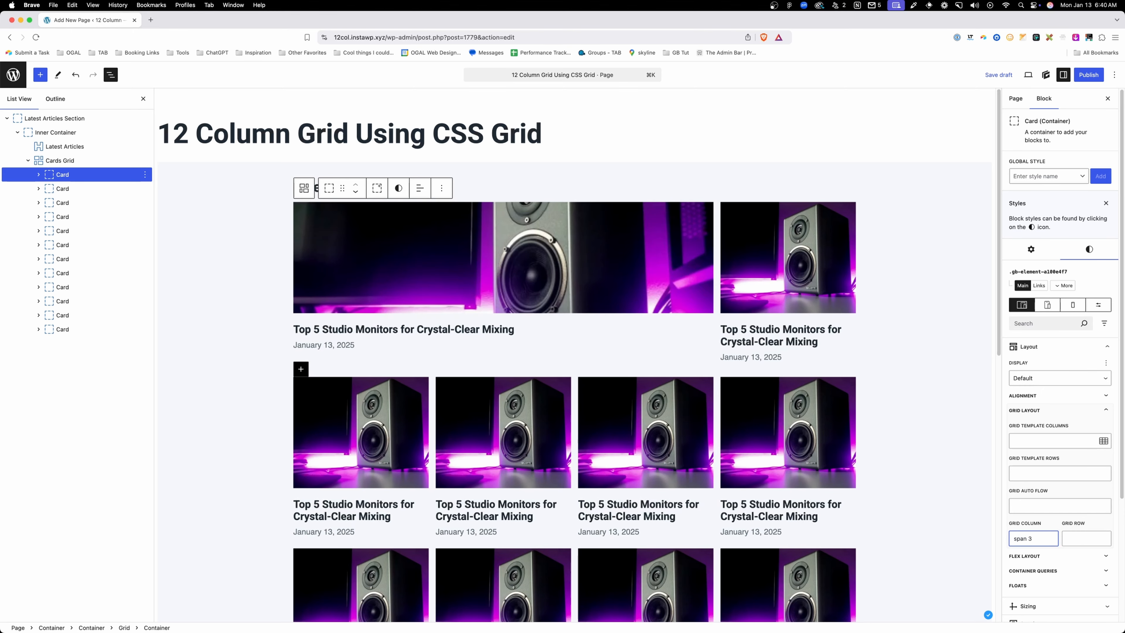
text(4)
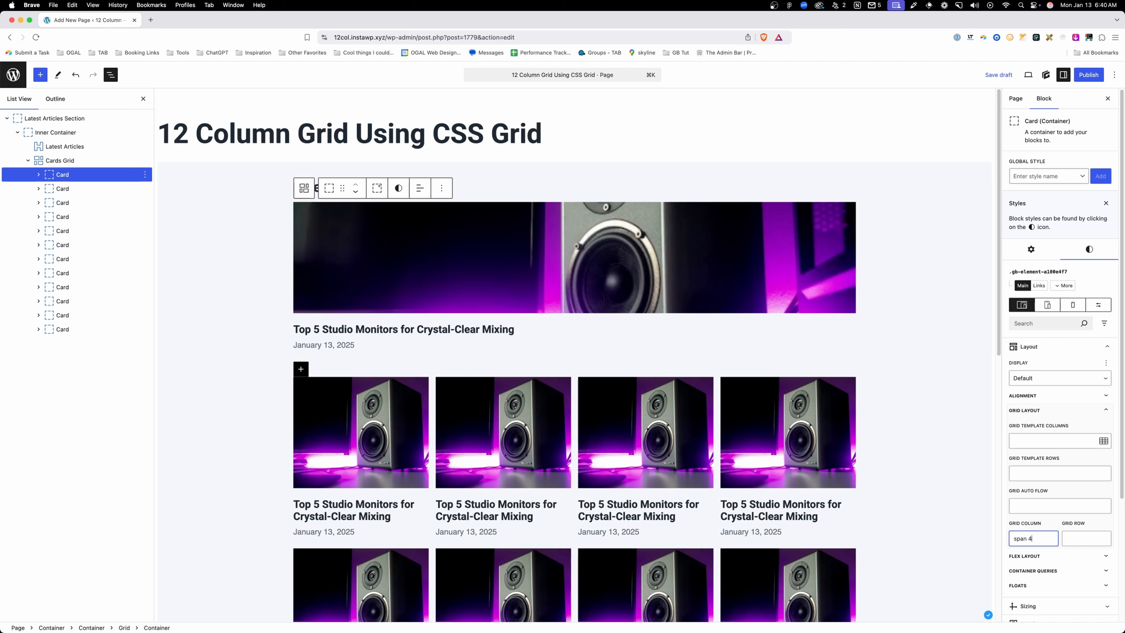
key(BackSpace)
text(2)
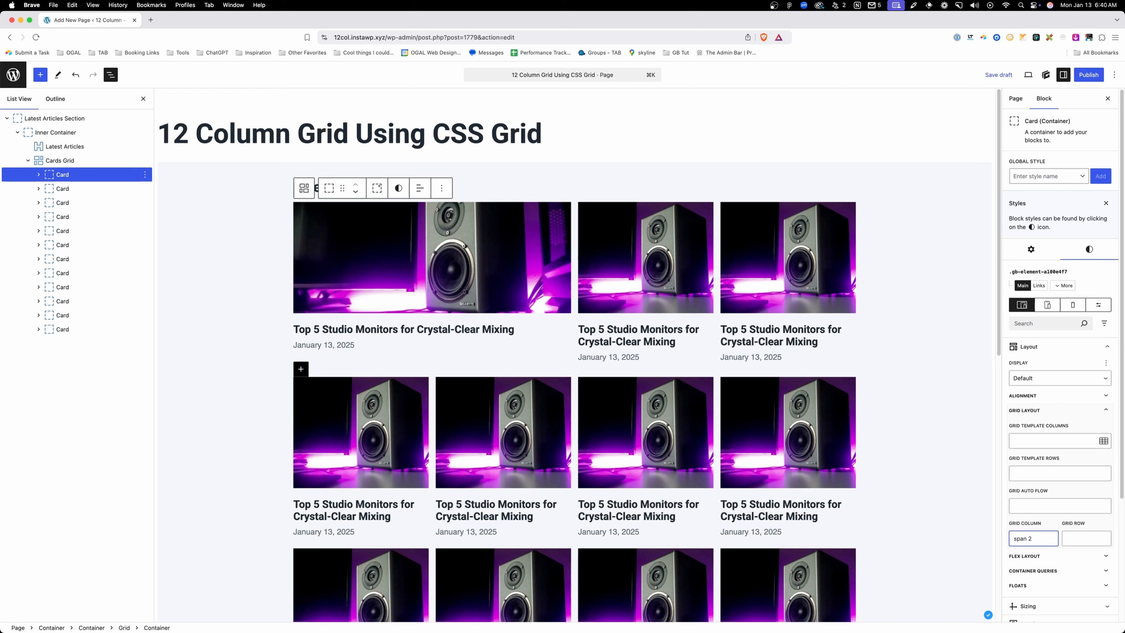
Clear the first card's grid column value and try 2/4 instead
key(BackSpace)
key(BackSpace)
key(BackSpace)
key(BackSpace)
key(BackSpace)
key(BackSpace)
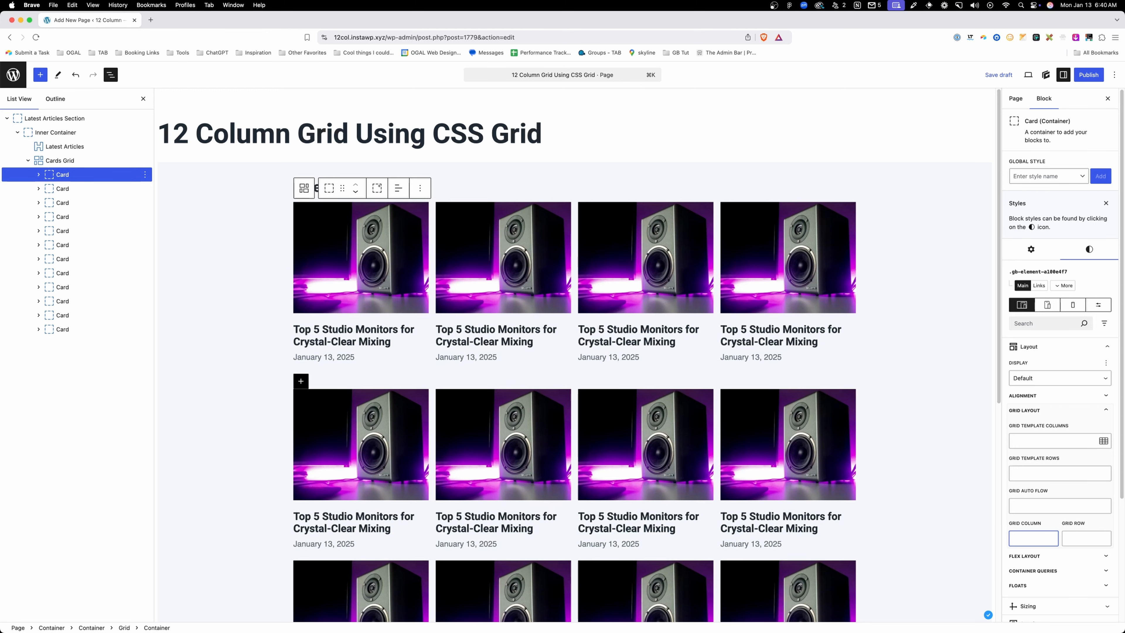
text(2/4)
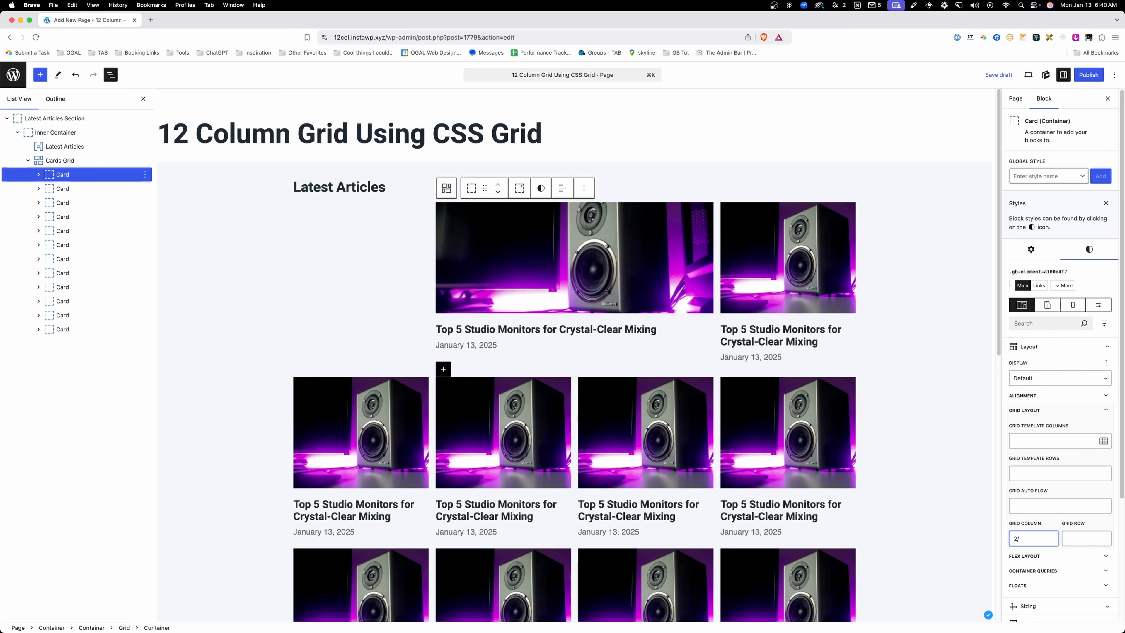
Replace the first card's grid column value with span 2
key(BackSpace)
key(BackSpace)
text(span 2)
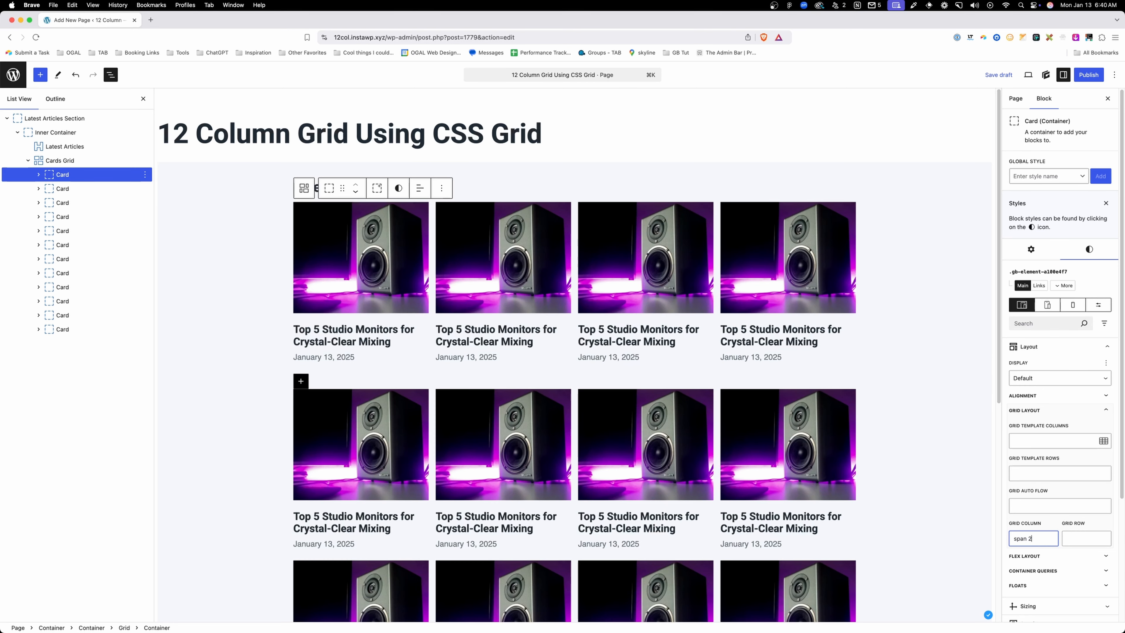